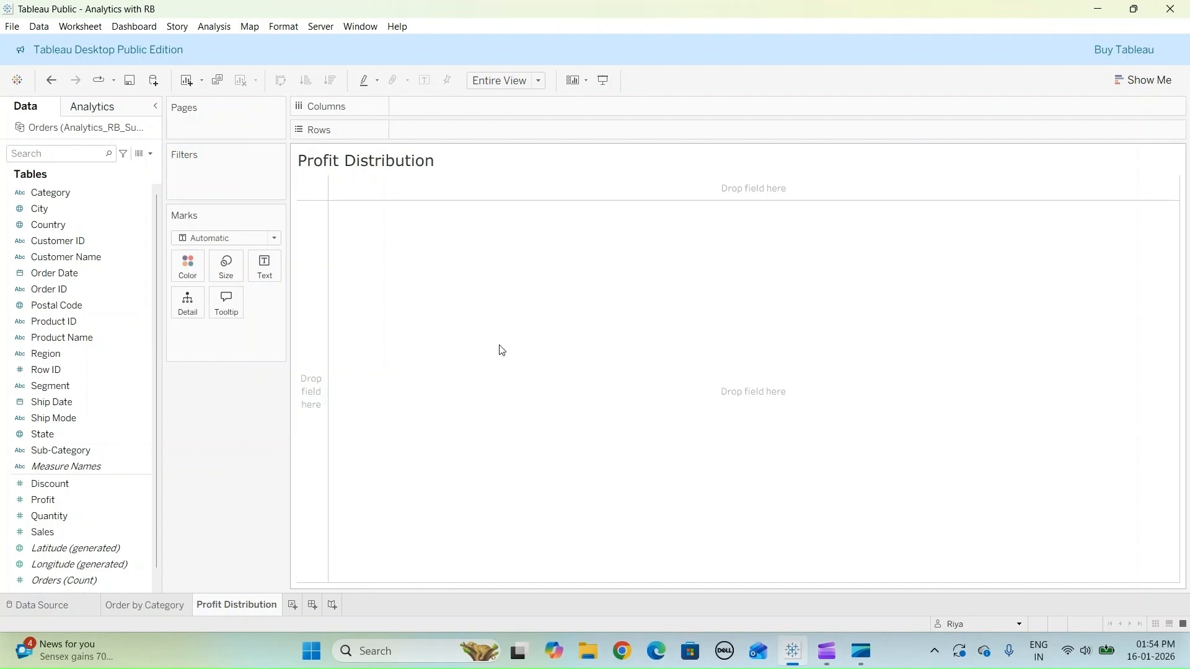
- Build a histogram of Profit on the Profit Distribution sheet using the Show Me chart suggestions
{"action": "left_click", "coordinate": [1131, 78]}
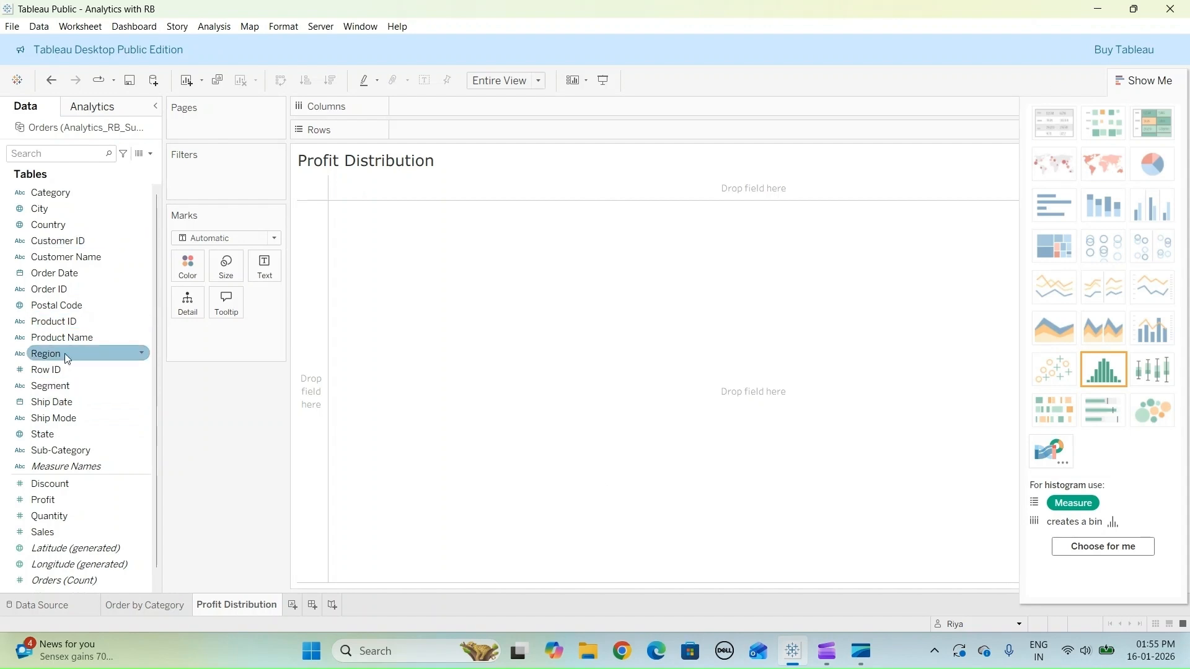
{"action": "left_click", "coordinate": [44, 500]}
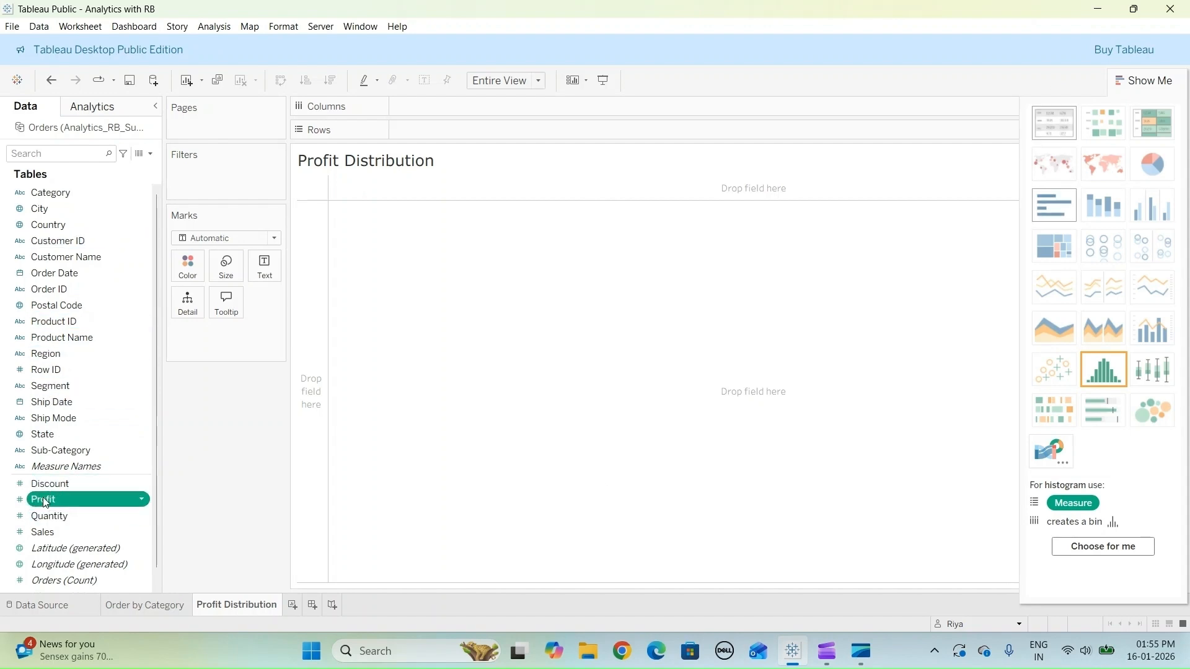
{"action": "double_click", "coordinate": [43, 501]}
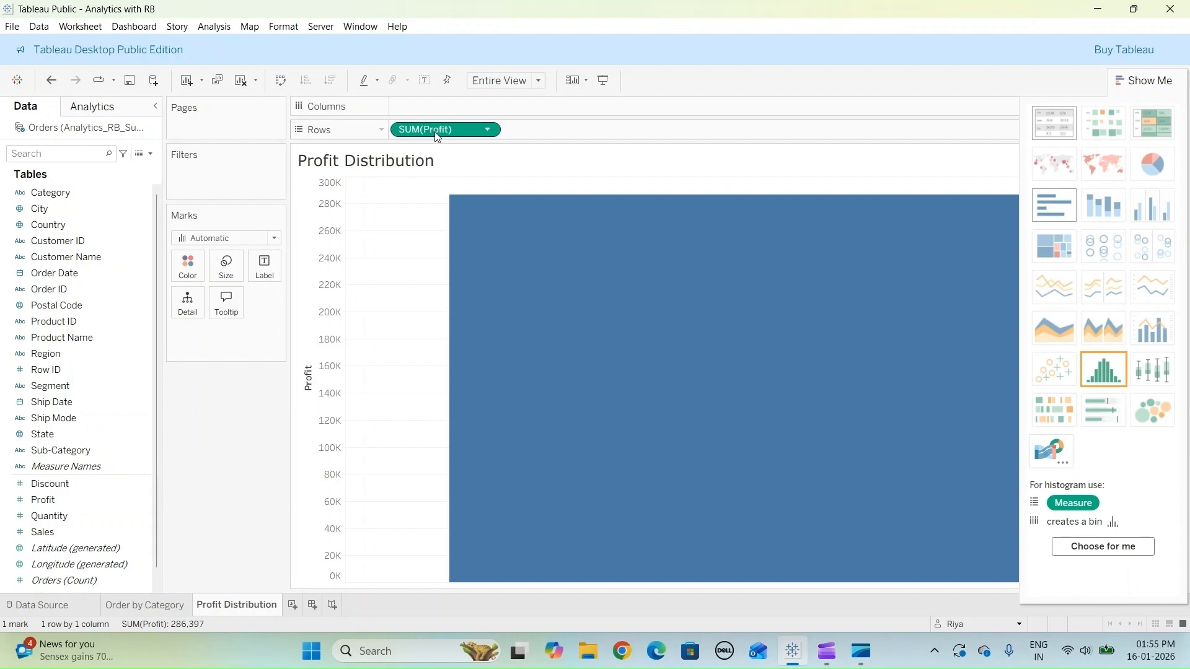
{"action": "left_click", "coordinate": [1105, 373]}
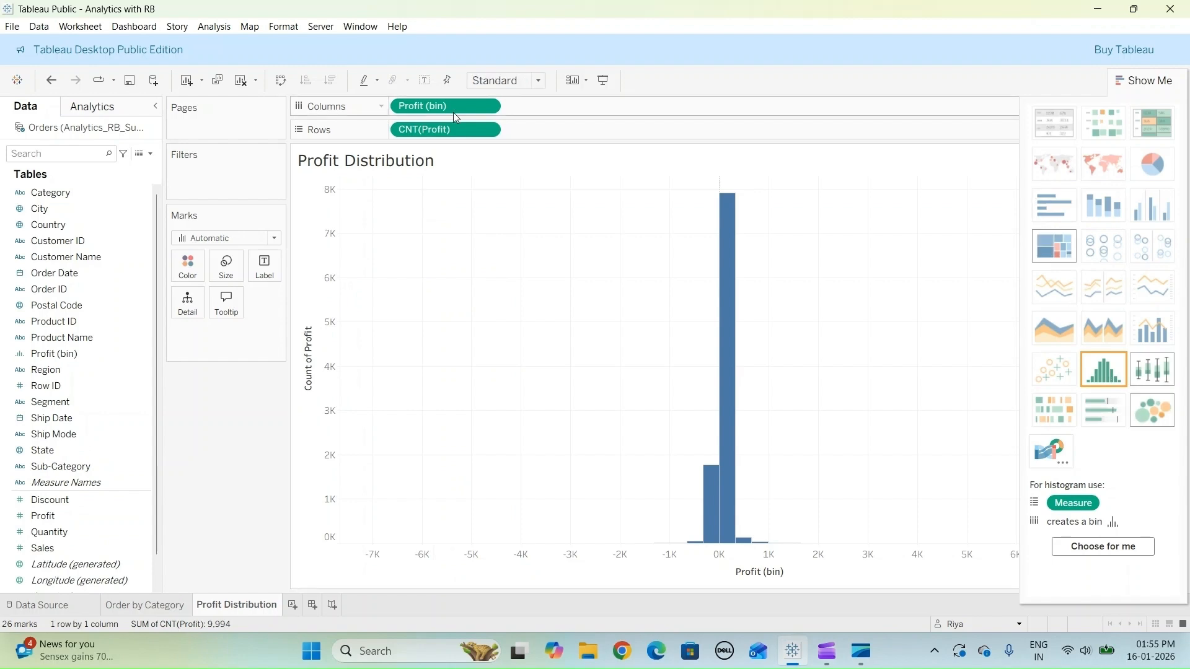
- Fit the histogram to Entire View and close the Show Me chart suggestions
{"action": "left_click", "coordinate": [538, 84]}
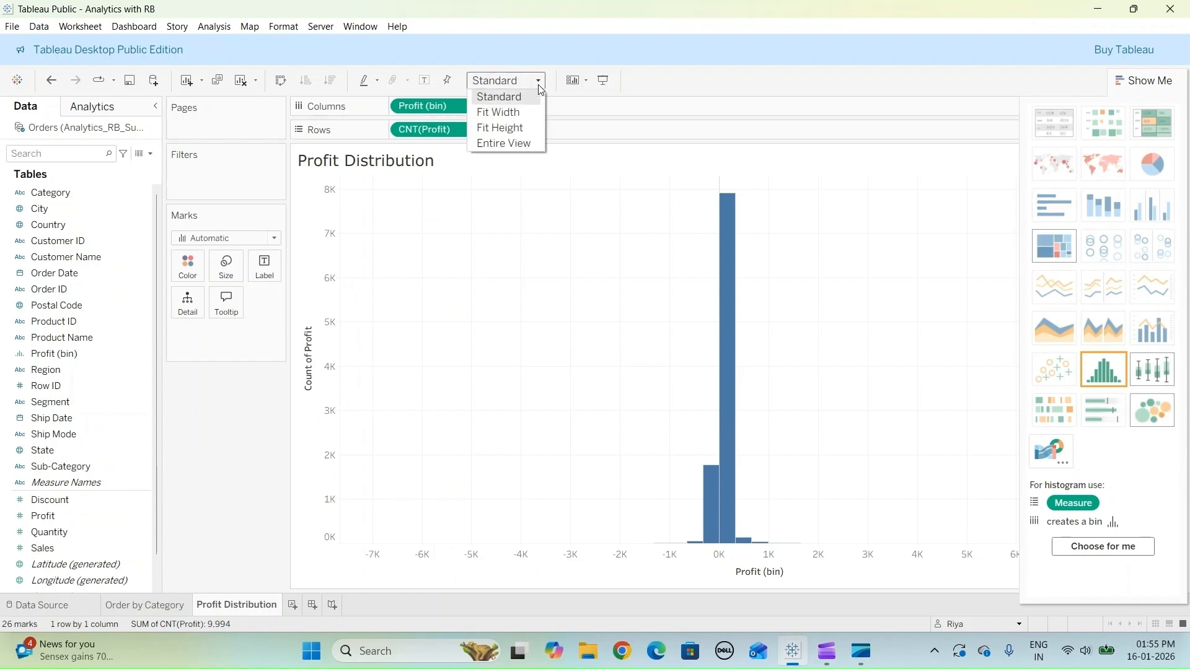
{"action": "left_click", "coordinate": [510, 146]}
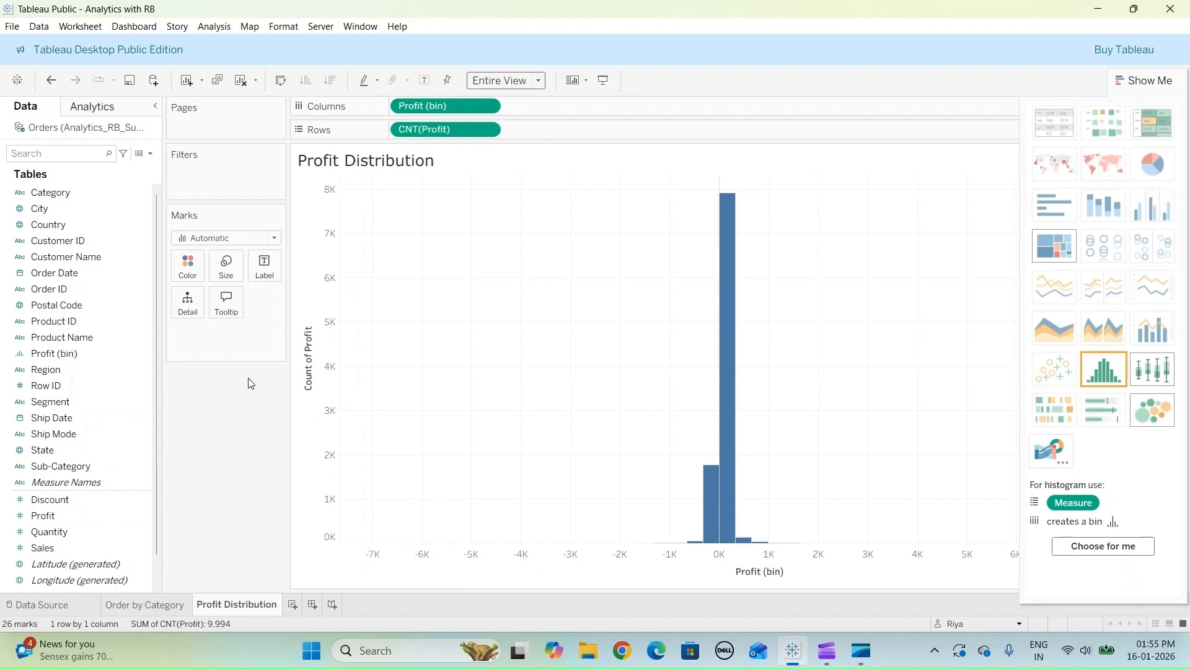
{"action": "left_click", "coordinate": [1157, 81]}
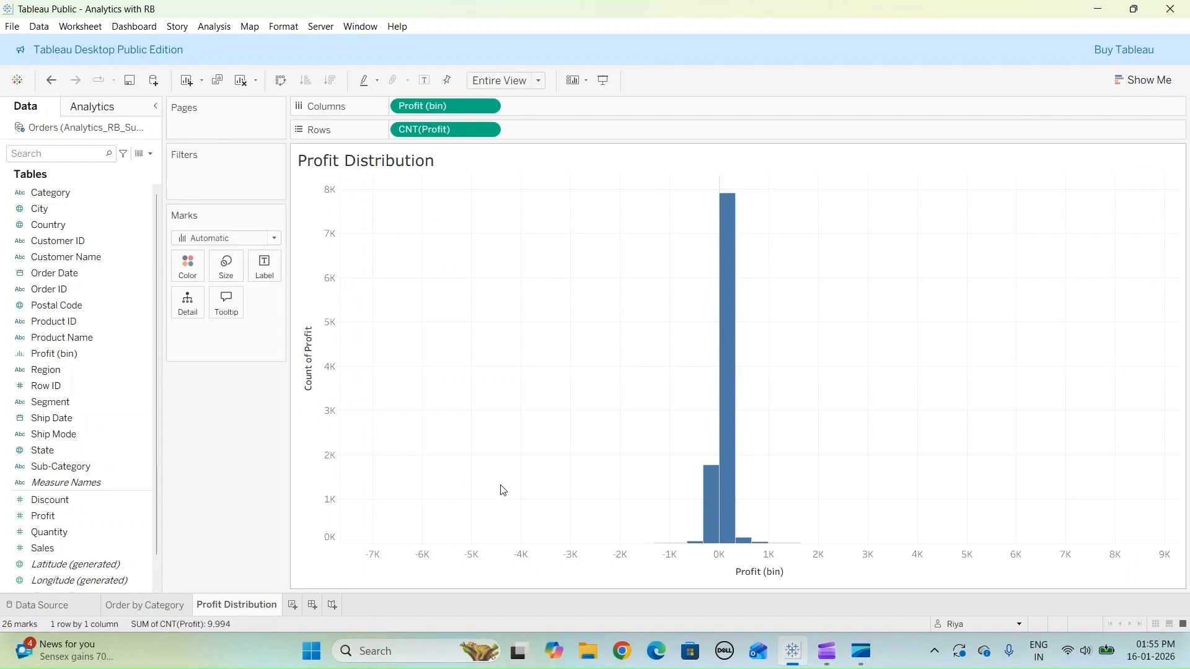
{"action": "right_click", "coordinate": [562, 377]}
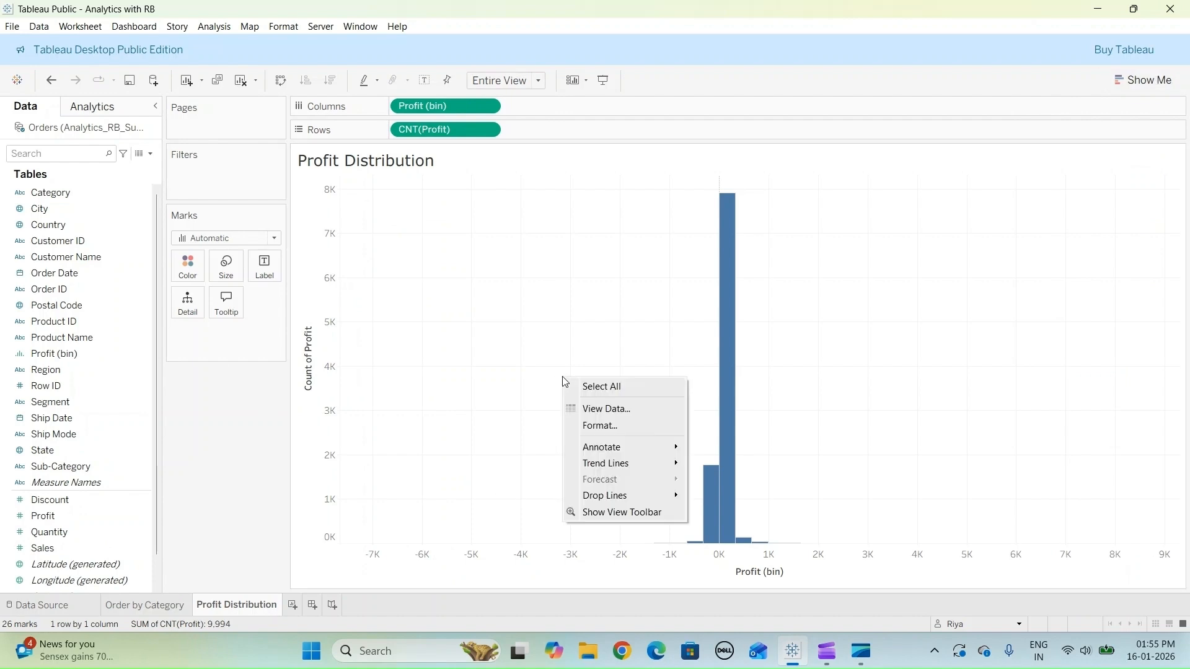
{"action": "left_click", "coordinate": [497, 430]}
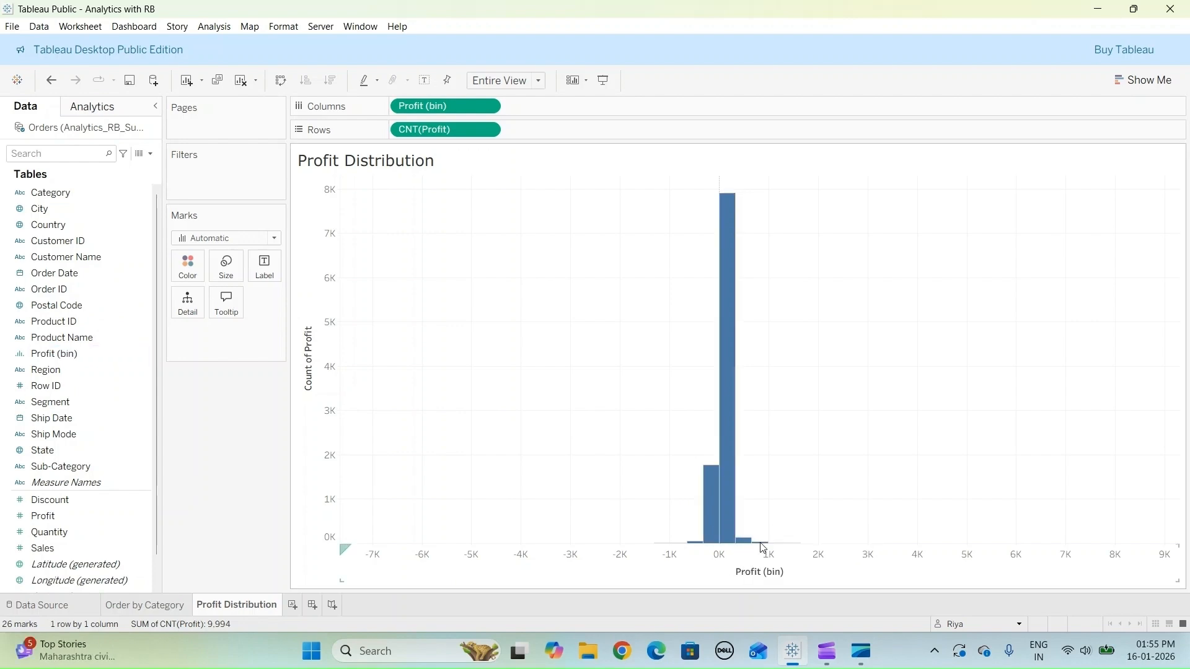
{"action": "mouse_move", "coordinate": [731, 414]}
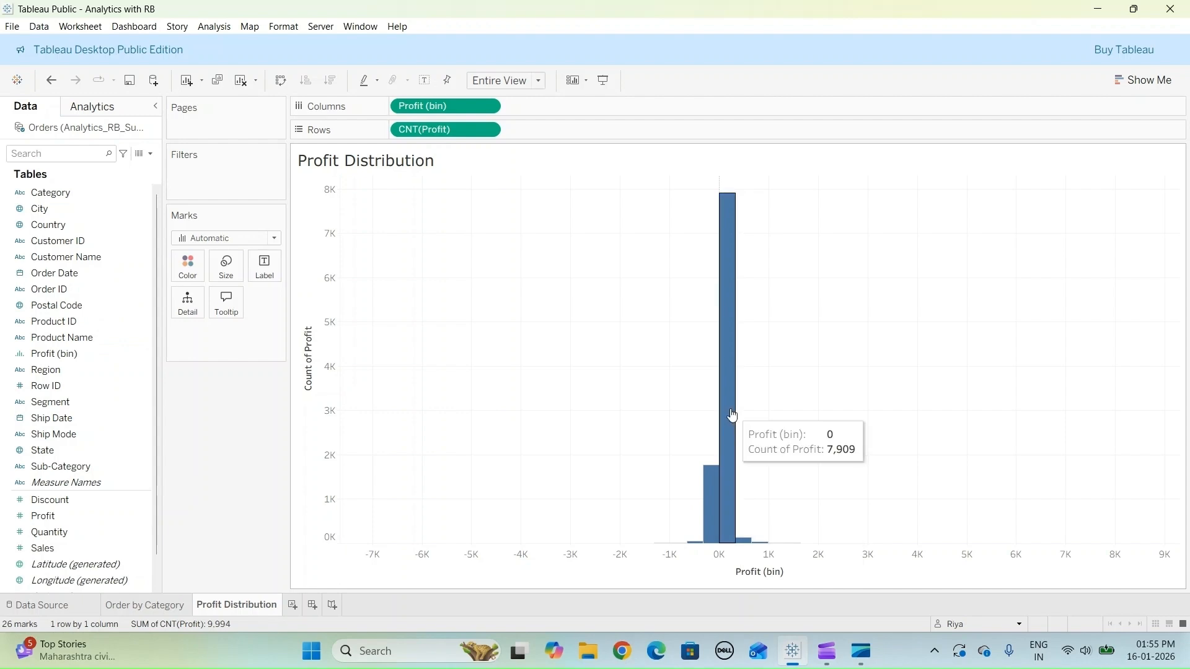
{"action": "mouse_move", "coordinate": [744, 543]}
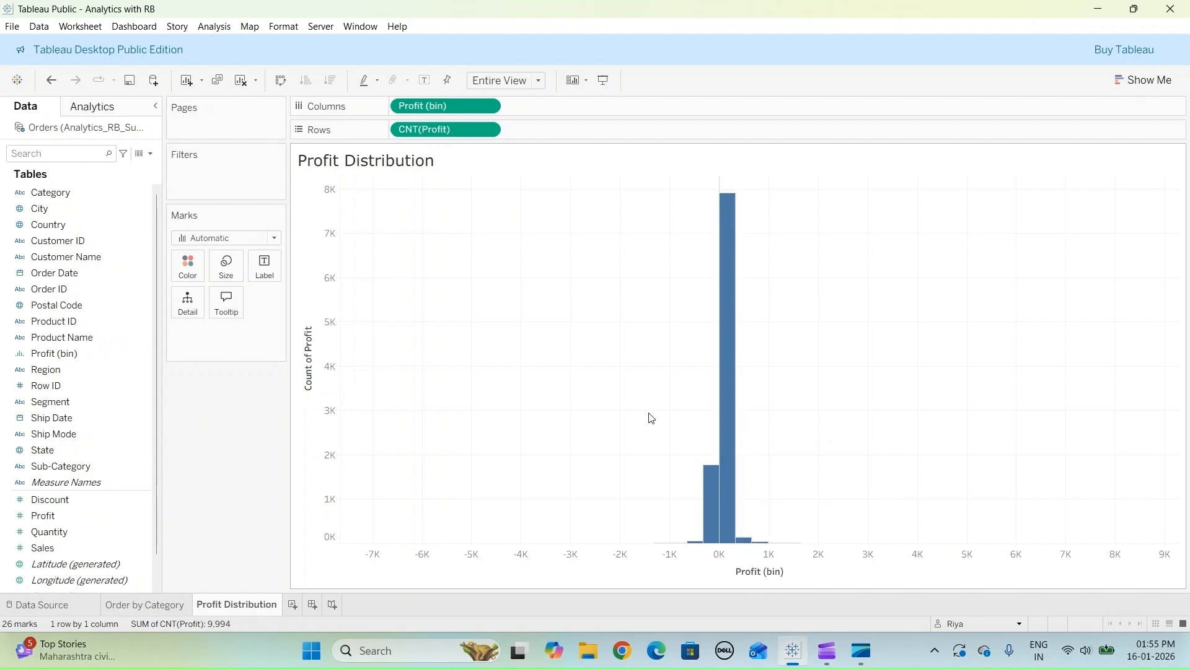
- Edit the Profit (bin) field to size its bins with a new parameter named BinSize
{"action": "right_click", "coordinate": [91, 351]}
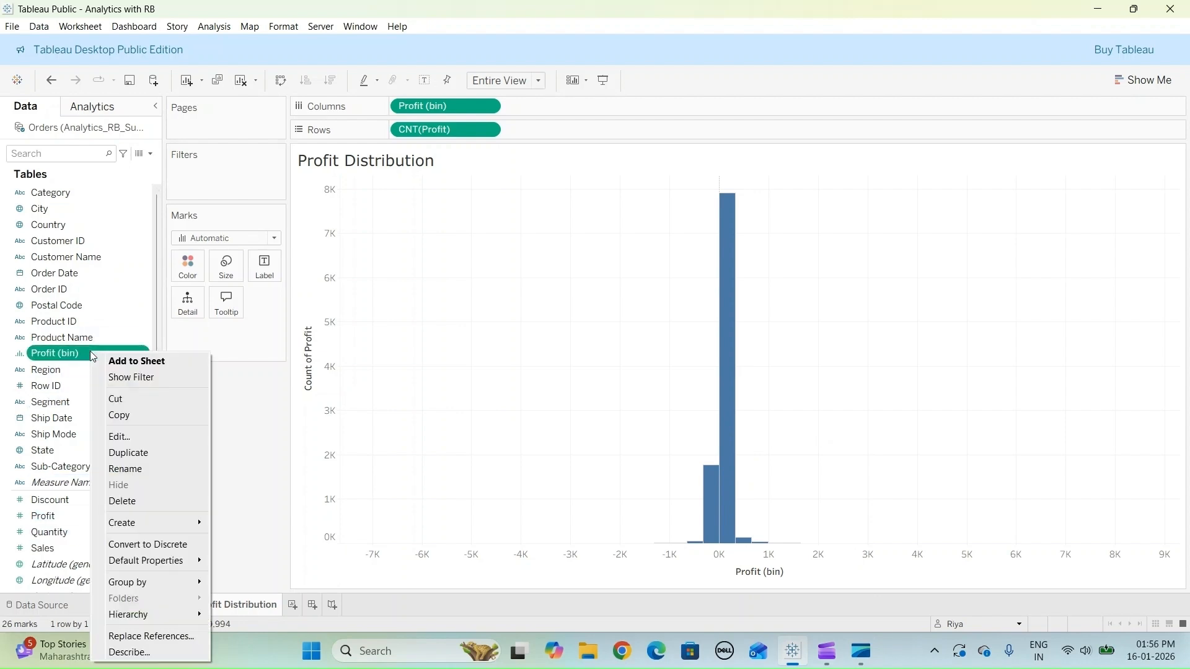
{"action": "left_click", "coordinate": [126, 443]}
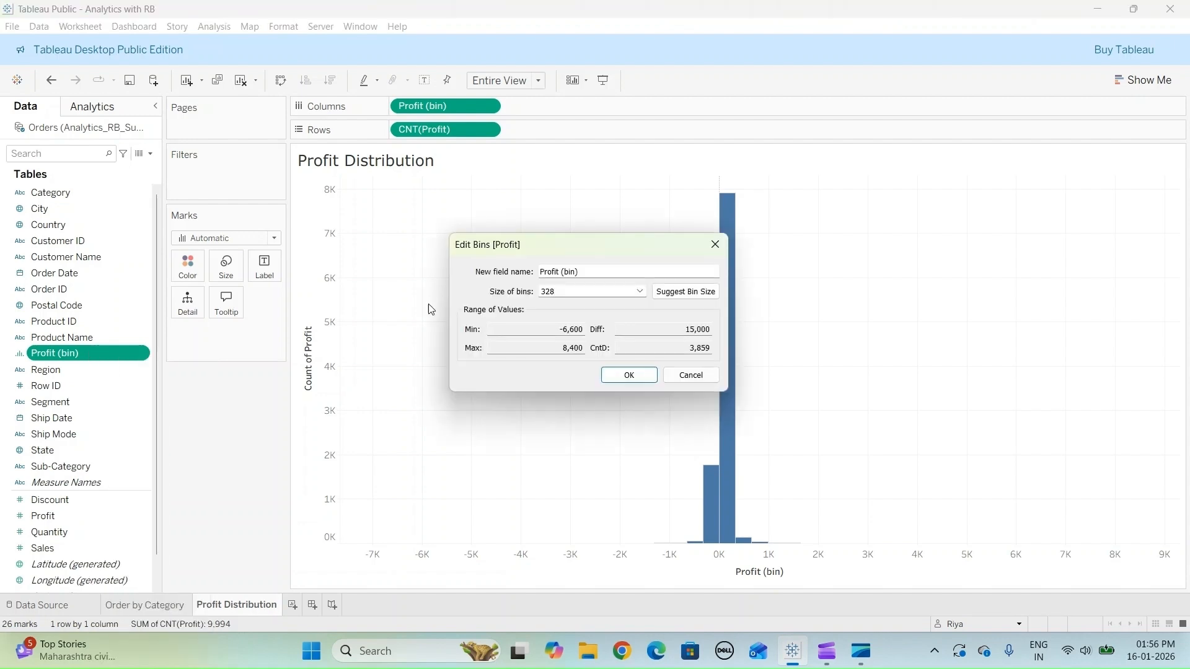
{"action": "left_click", "coordinate": [640, 292]}
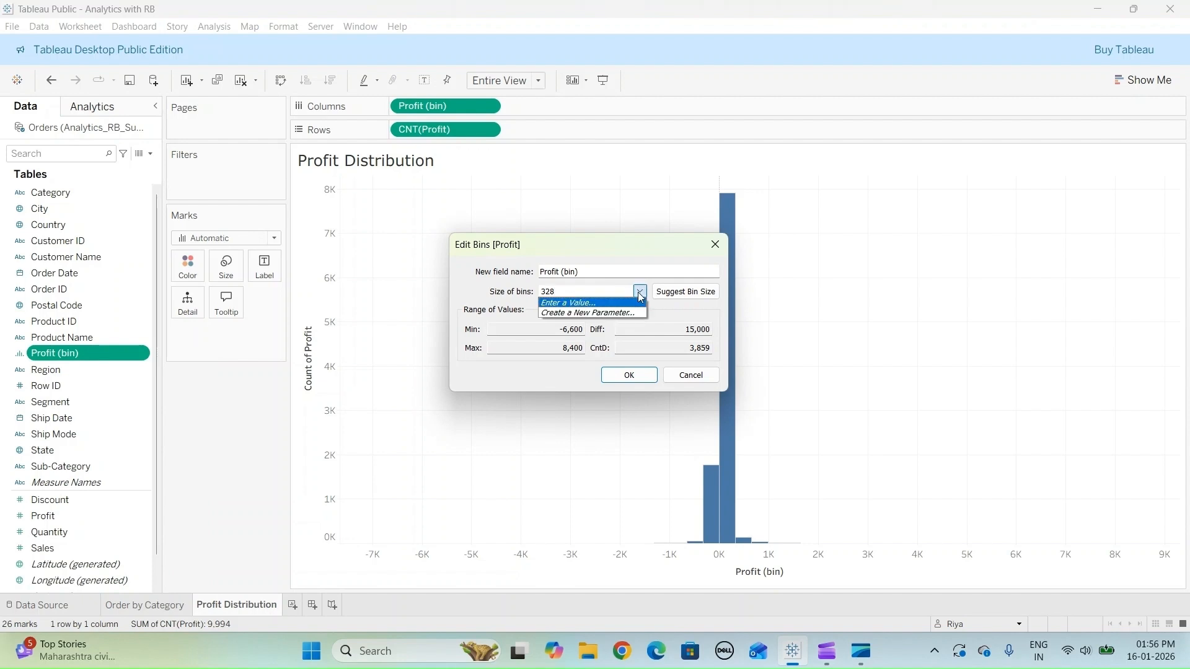
{"action": "left_click", "coordinate": [600, 314]}
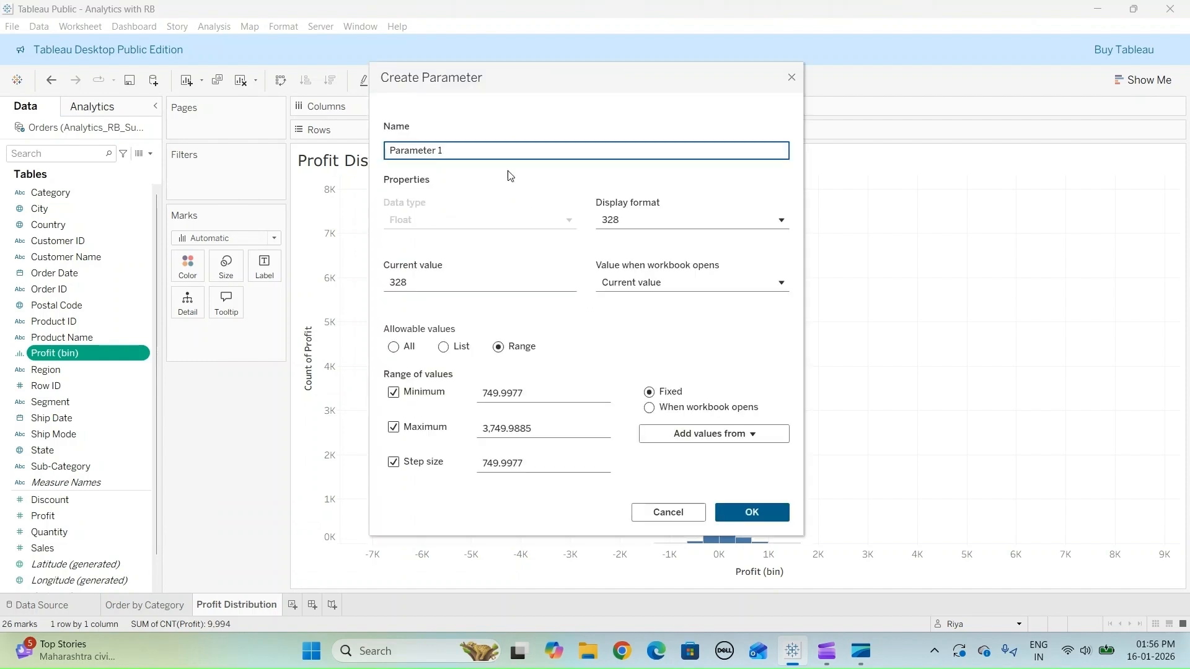
{"action": "key", "text": "ctrl+a"}
{"action": "type", "text": "BinSize"}
- Try to set the new parameter's current value to 10 before defining its range
{"action": "left_click", "coordinate": [432, 283]}
{"action": "double_click", "coordinate": [384, 283]}
{"action": "type", "text": "10"}
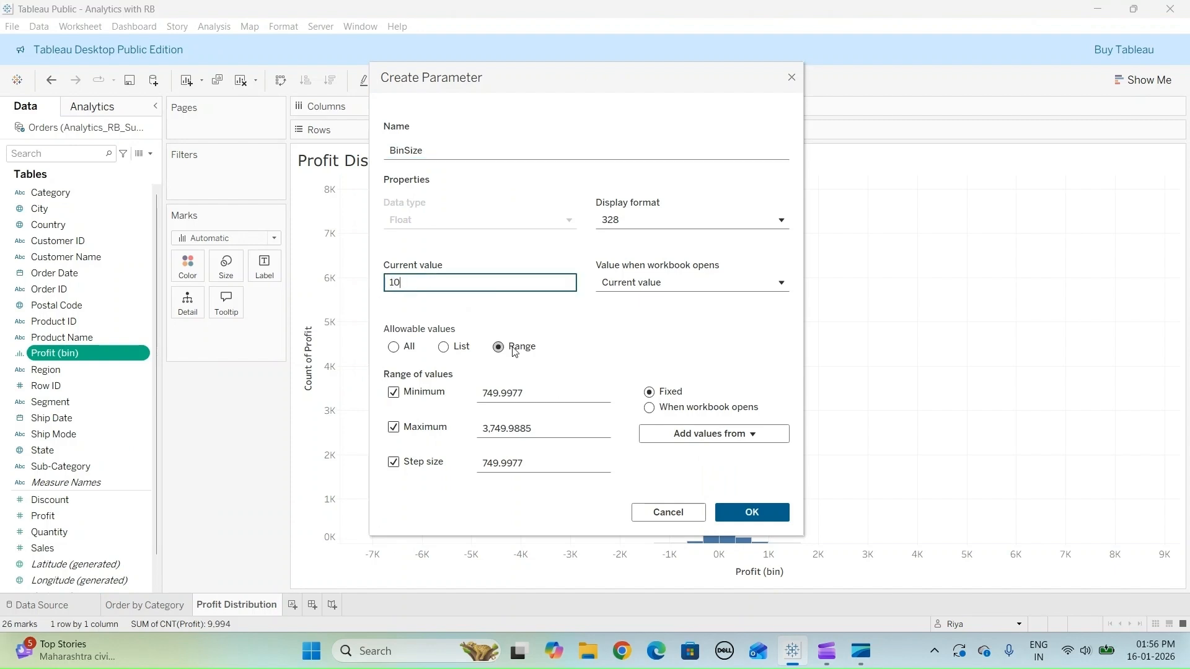
- Set the BinSize parameter's range to a minimum of 5, a maximum of 100 and a step size of 1
{"action": "left_click_drag", "start_coordinate": [539, 395], "coordinate": [466, 397]}
{"action": "type", "text": "5"}
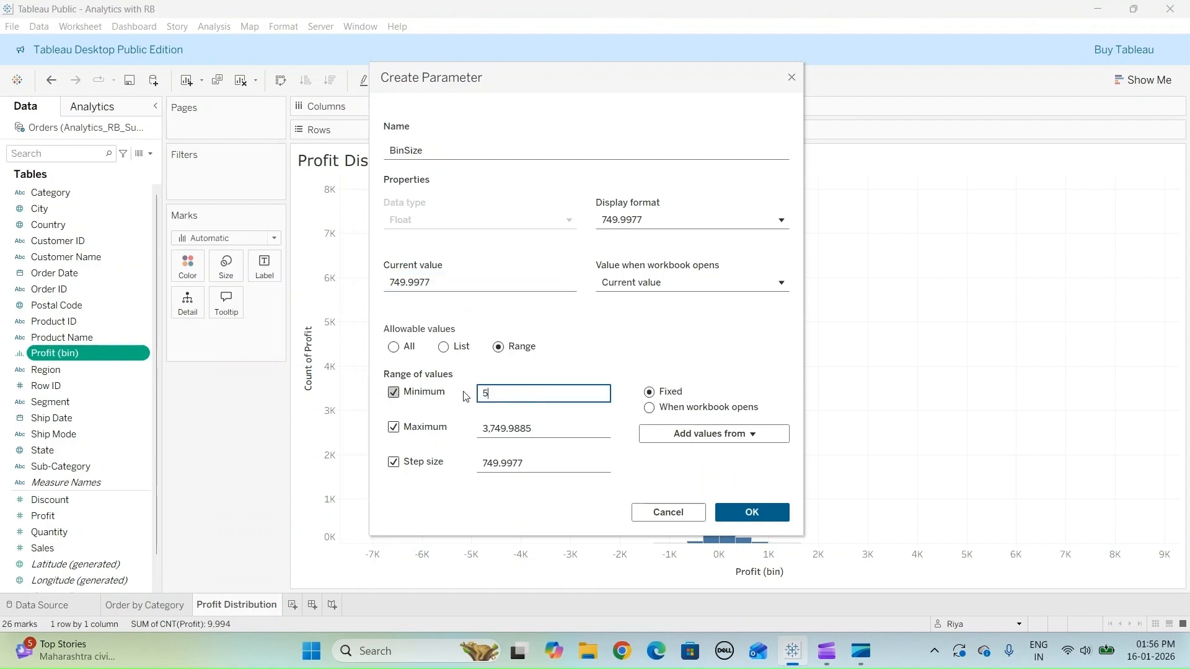
{"action": "left_click", "coordinate": [543, 428]}
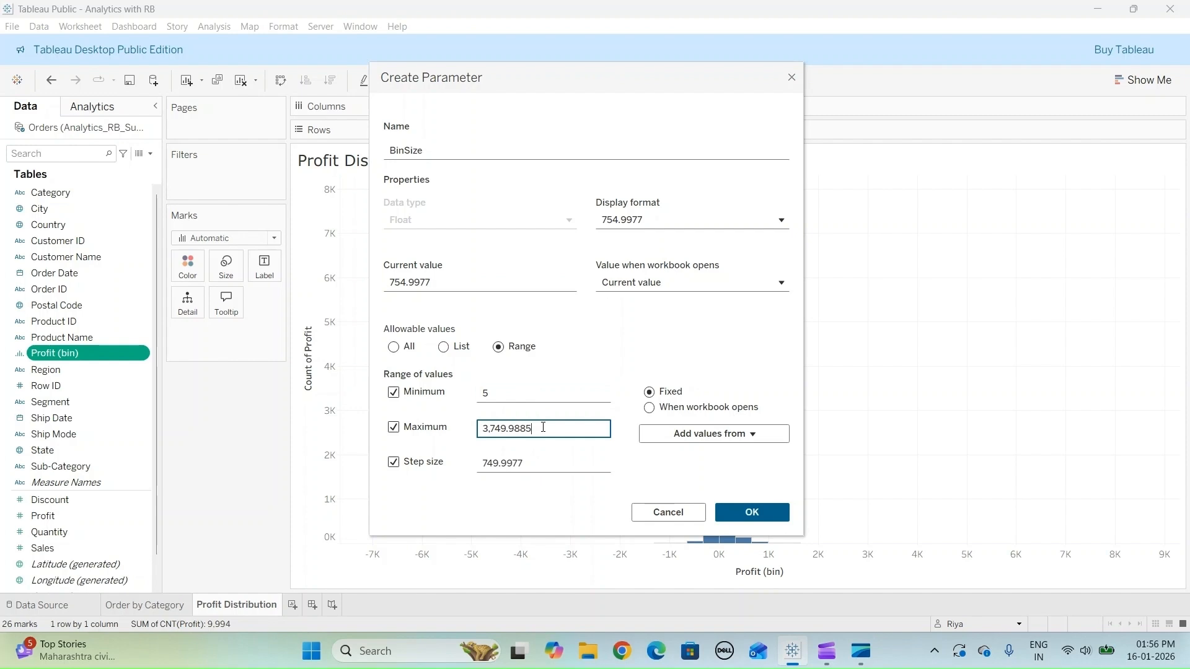
{"action": "left_click_drag", "start_coordinate": [543, 427], "coordinate": [464, 432]}
{"action": "type", "text": "100"}
{"action": "left_click", "coordinate": [548, 464]}
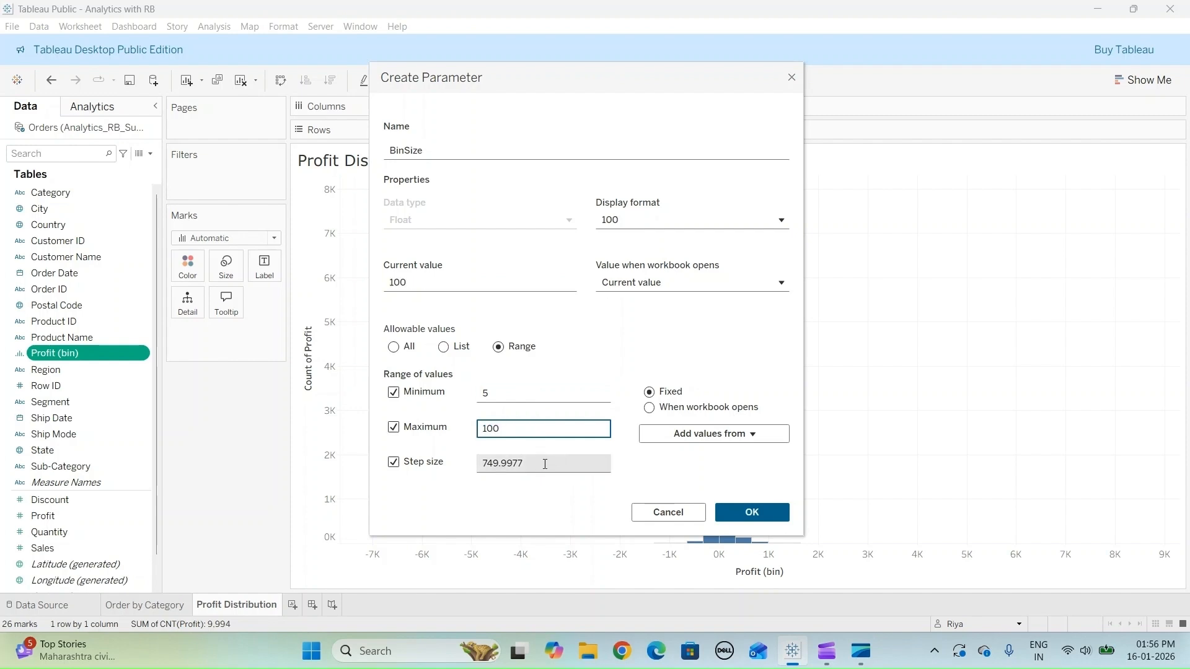
{"action": "double_click", "coordinate": [483, 472]}
{"action": "type", "text": "1"}
- Set BinSize's current value to 10, then confirm the parameter and the Profit bin edit
{"action": "left_click", "coordinate": [424, 283]}
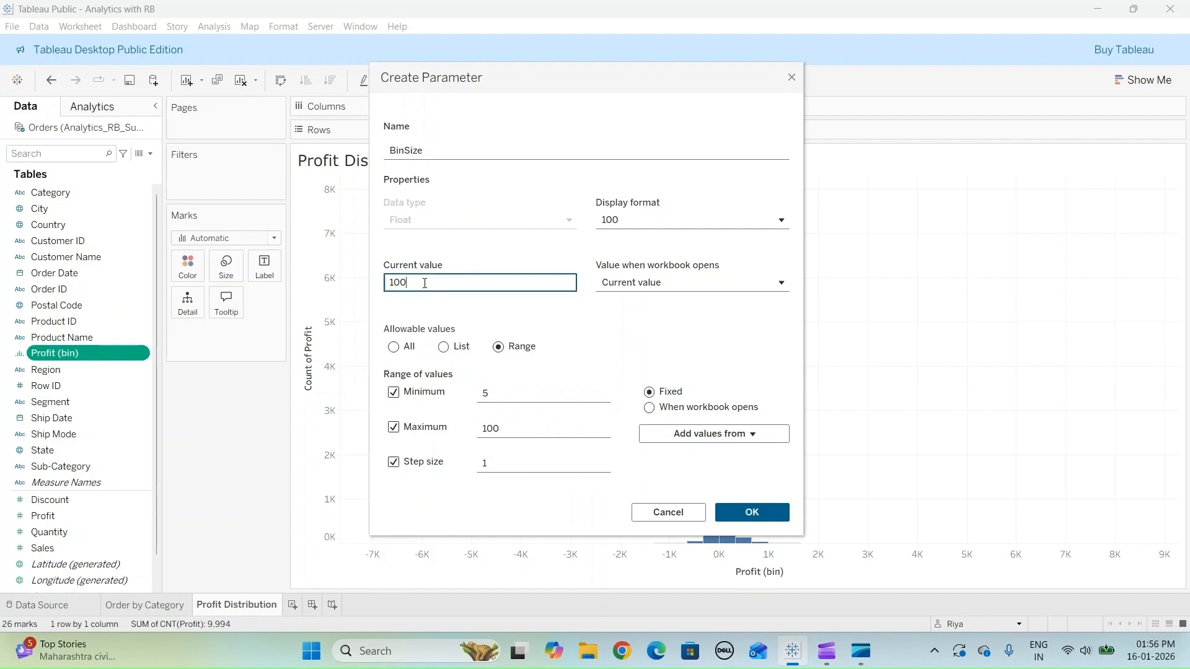
{"action": "left_click_drag", "start_coordinate": [425, 284], "coordinate": [379, 283]}
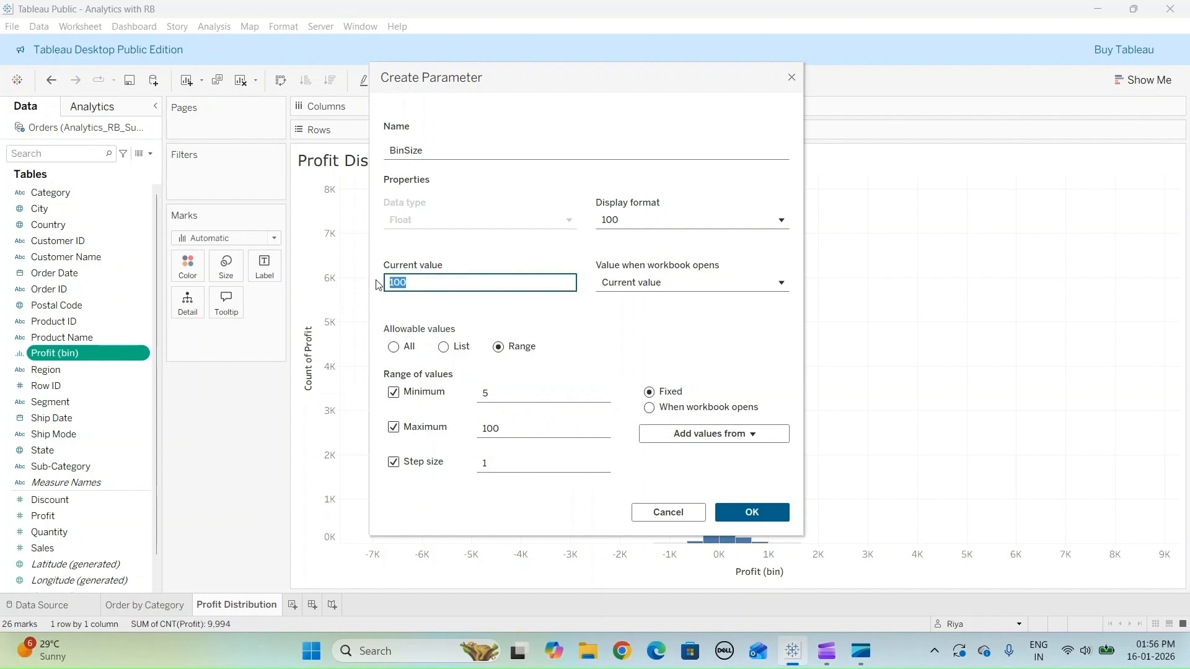
{"action": "type", "text": "10"}
{"action": "left_click", "coordinate": [770, 518]}
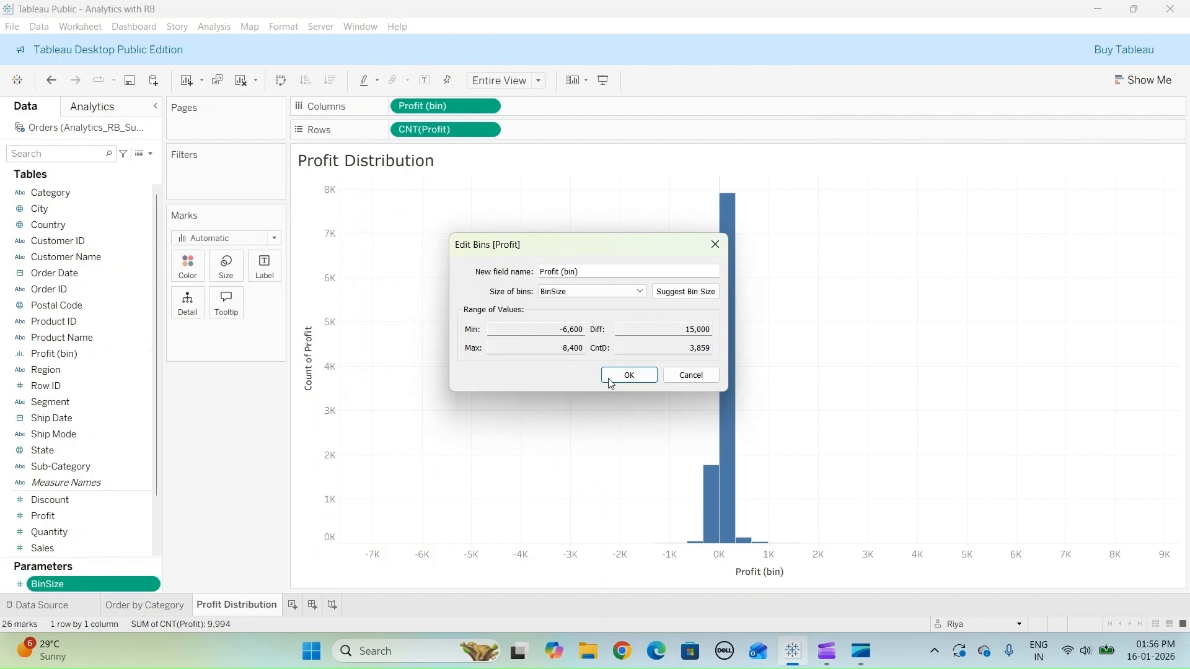
{"action": "left_click", "coordinate": [633, 379]}
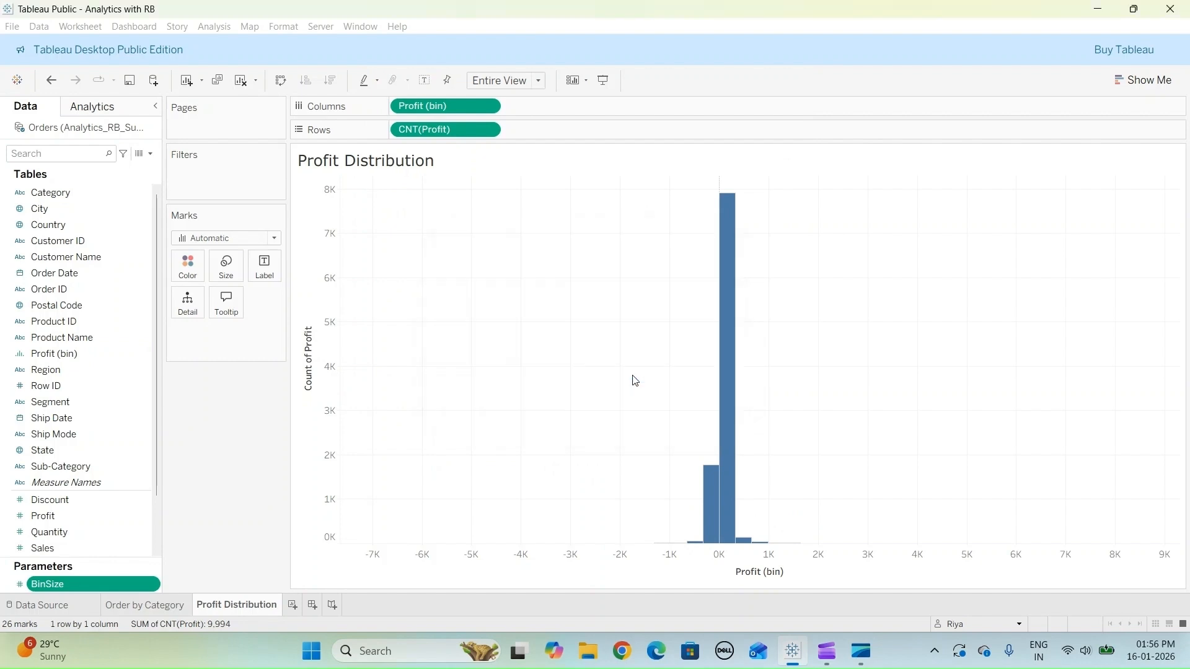
- Switch the Profit (bin) axis to a custom range with a fixed start of -1000
{"action": "mouse_move", "coordinate": [720, 478]}
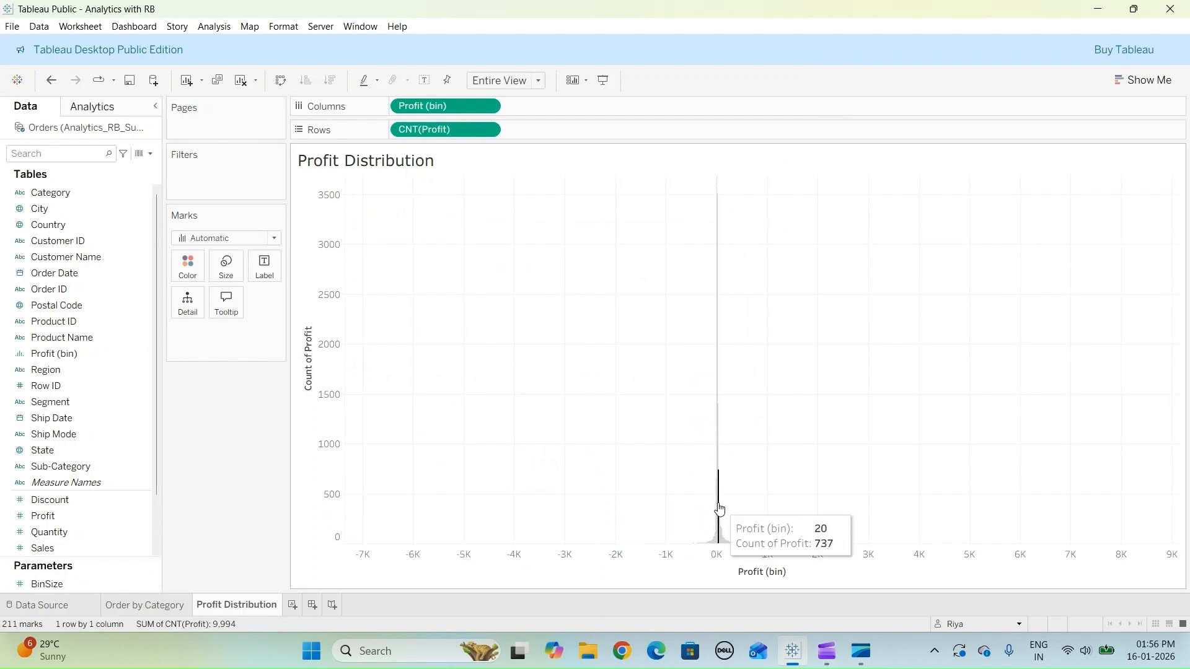
{"action": "right_click", "coordinate": [598, 566]}
{"action": "left_click", "coordinate": [652, 572]}
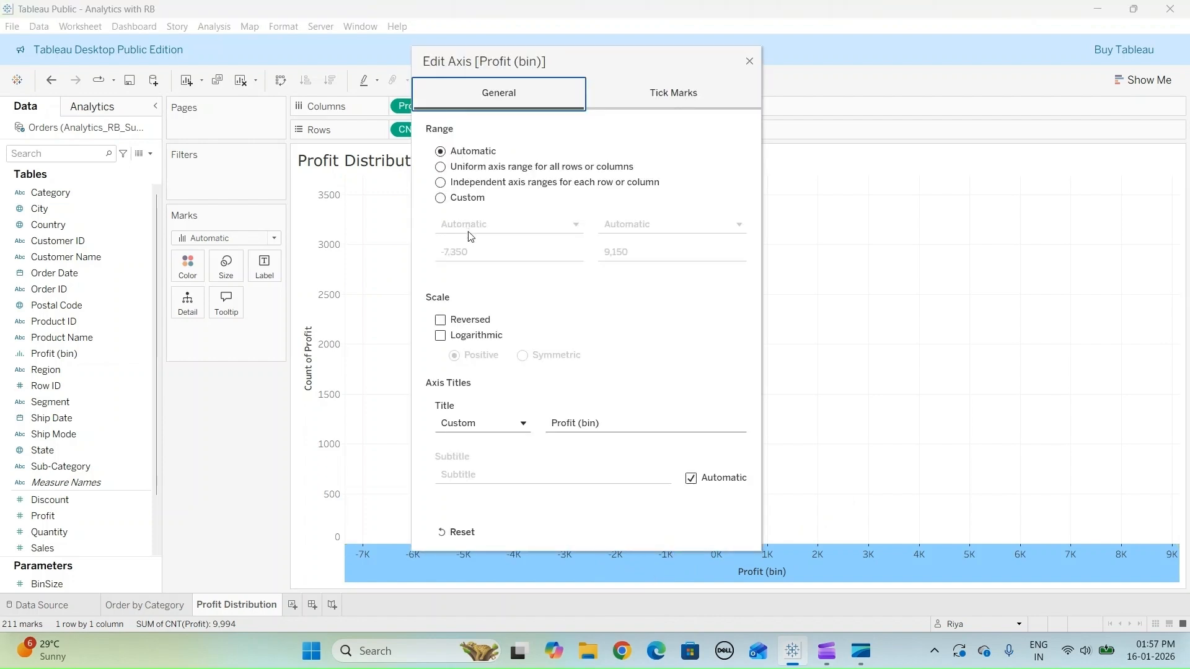
{"action": "left_click", "coordinate": [440, 198]}
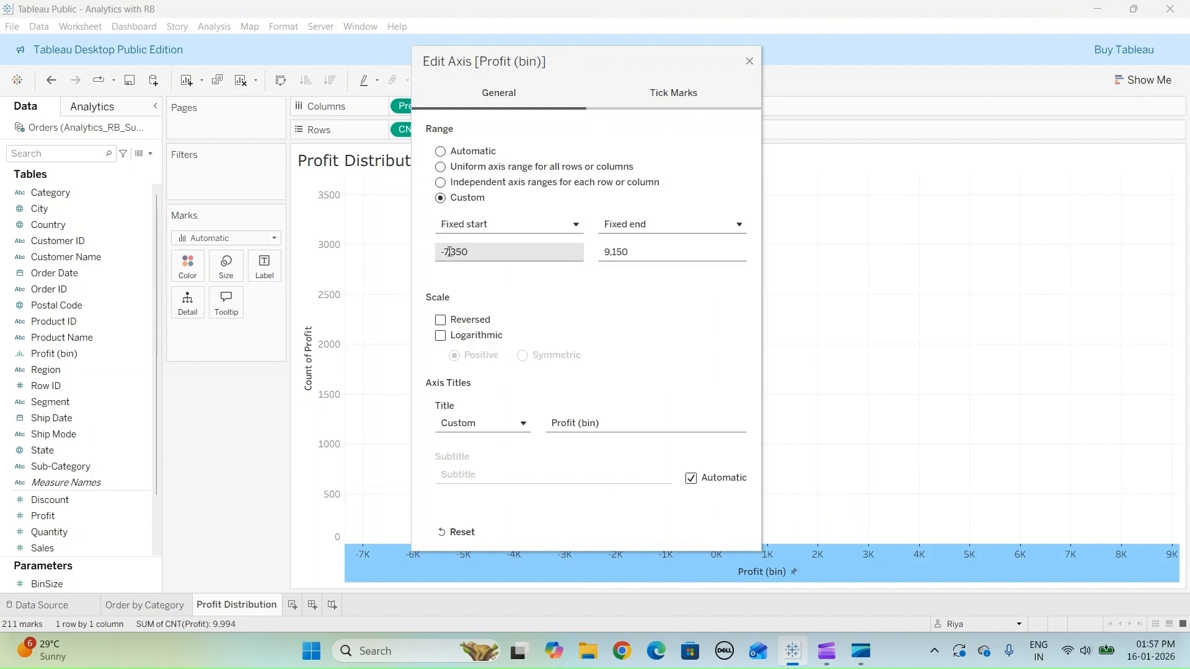
{"action": "left_click", "coordinate": [447, 250]}
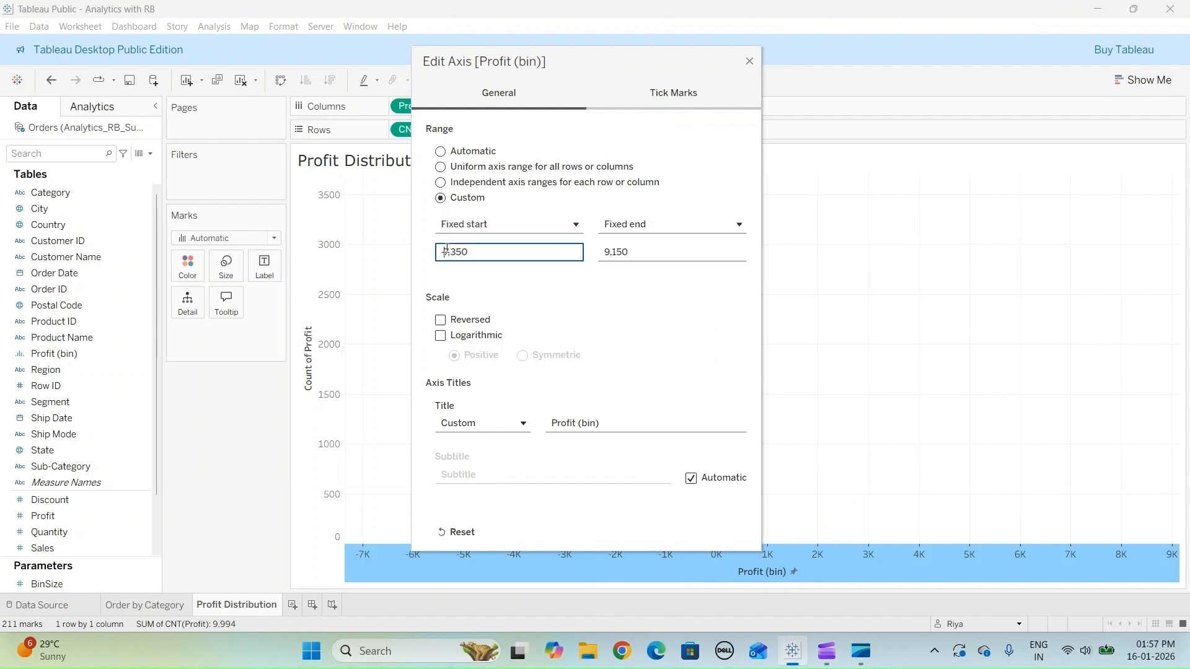
{"action": "key", "text": "ctrl+a"}
{"action": "type", "text": "-1000"}
- Set the Profit (bin) axis's fixed end to 1000 and close the axis settings
{"action": "left_click", "coordinate": [611, 254]}
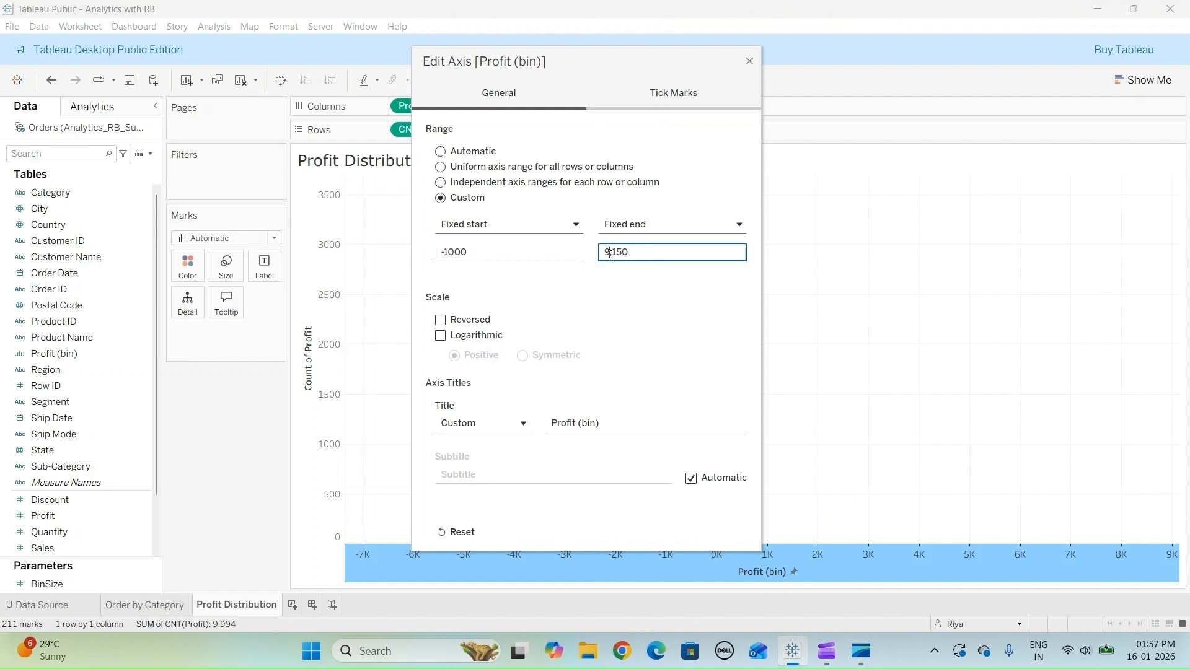
{"action": "key", "text": "ctrl+a"}
{"action": "type", "text": "100"}
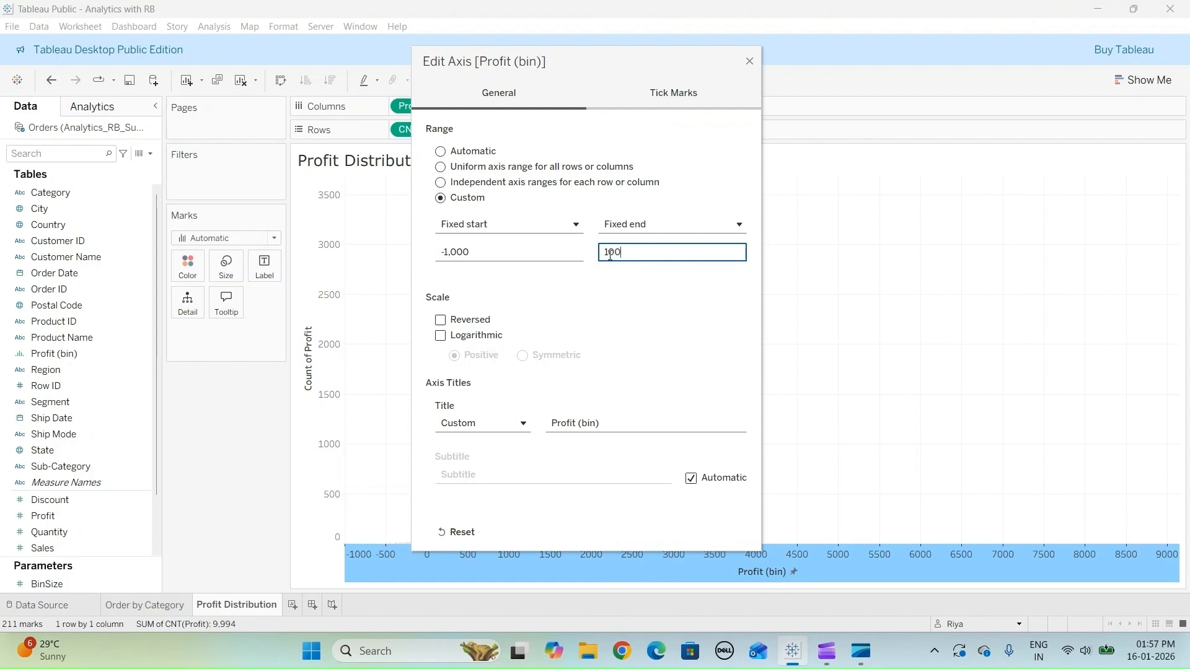
{"action": "type", "text": "0"}
{"action": "left_click", "coordinate": [658, 298]}
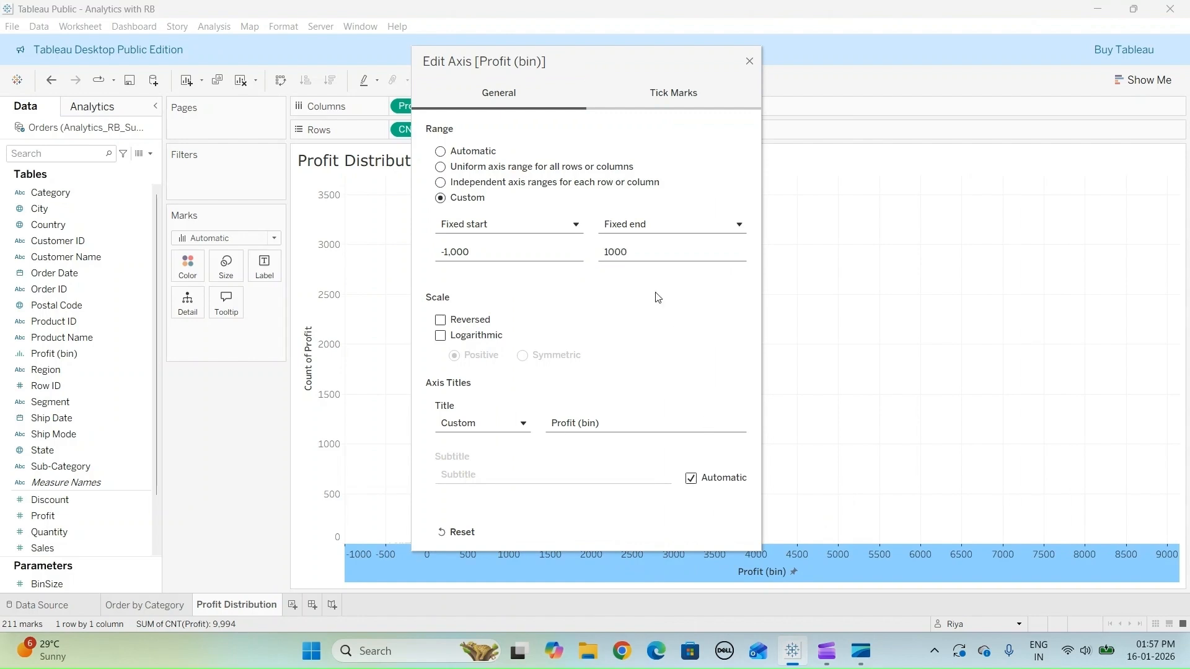
{"action": "left_click", "coordinate": [749, 62]}
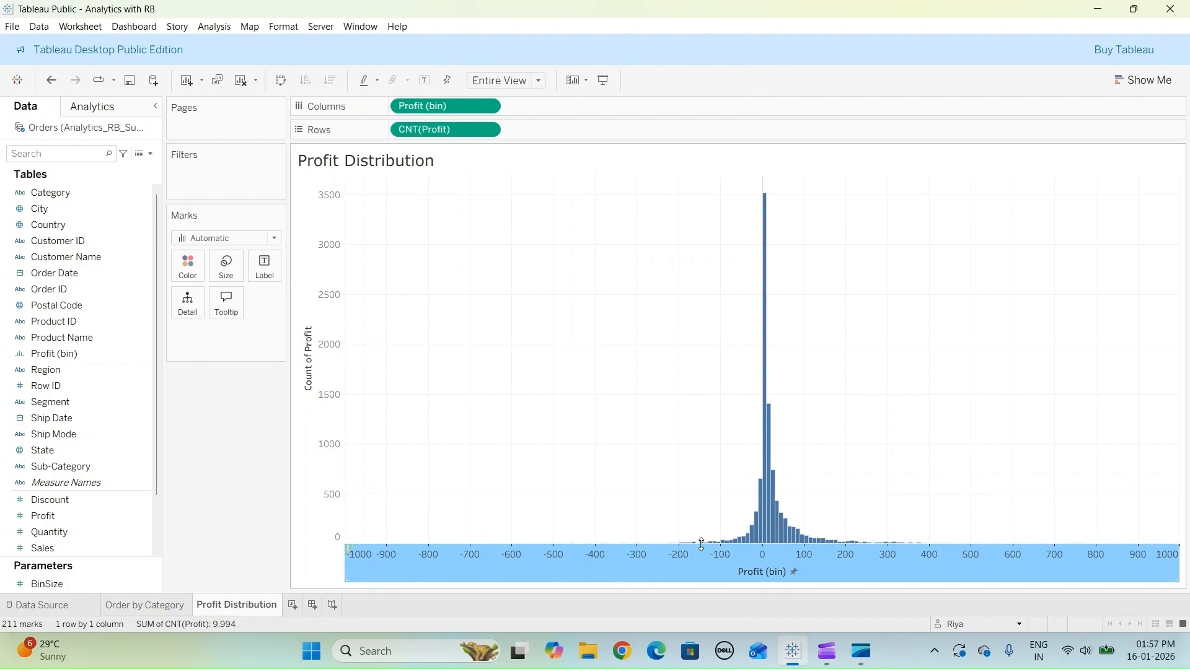
- Show the BinSize parameter control on the sheet and set the bin size to 19
{"action": "left_click", "coordinate": [43, 585]}
{"action": "right_click", "coordinate": [46, 585]}
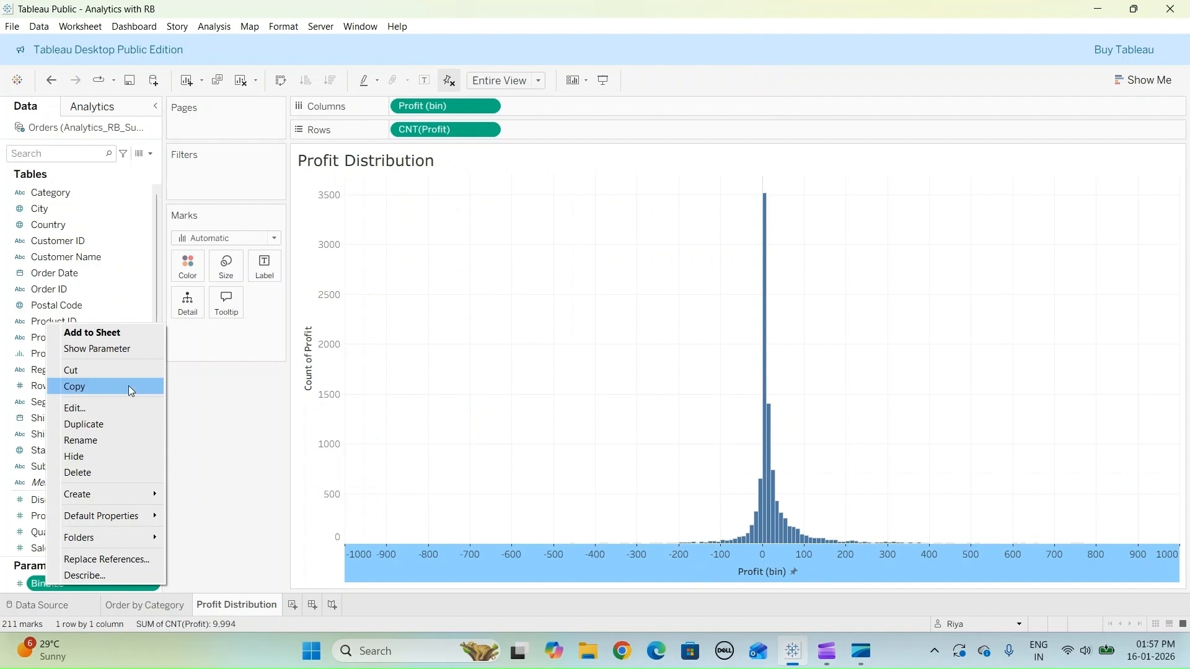
{"action": "left_click", "coordinate": [101, 350]}
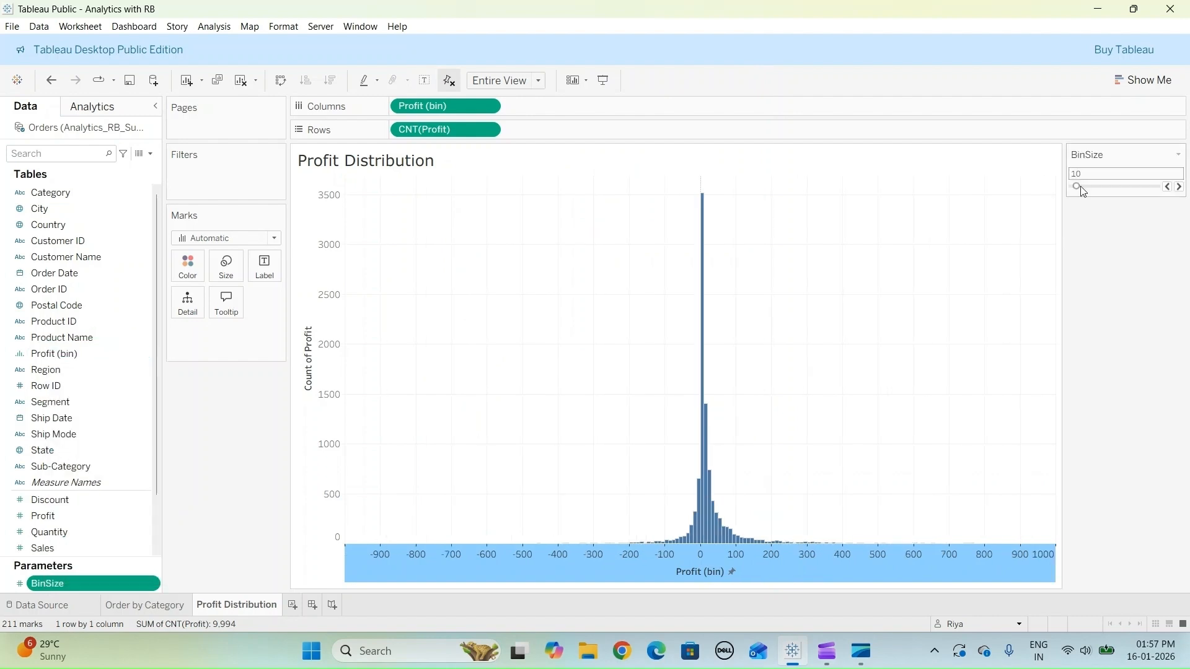
{"action": "left_click_drag", "start_coordinate": [1080, 189], "coordinate": [1086, 189]}
{"action": "mouse_move", "coordinate": [705, 449]}
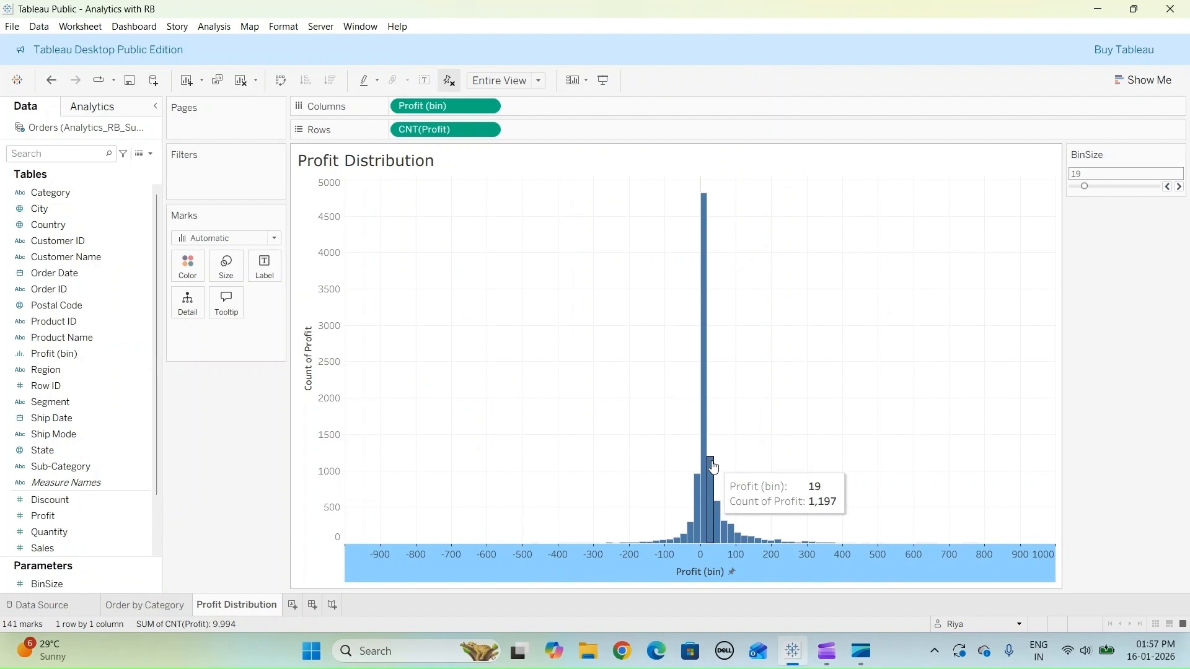
{"action": "mouse_move", "coordinate": [714, 516]}
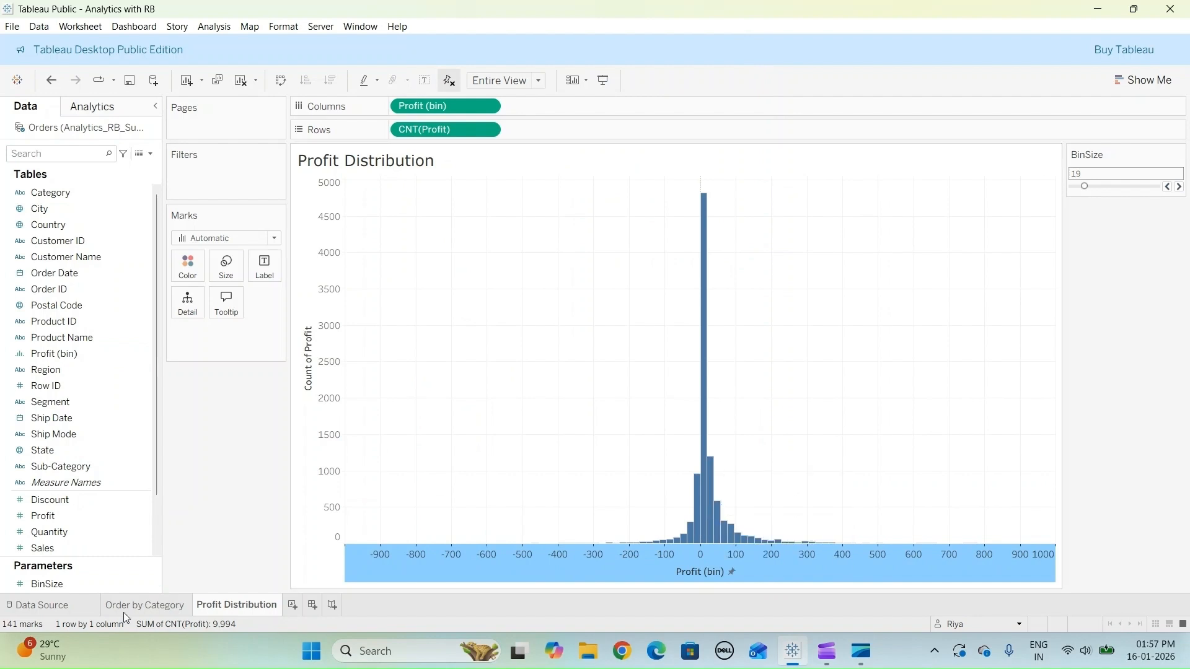
- Change the BinSize parameter's data type to Integer and apply the edit
{"action": "right_click", "coordinate": [77, 581]}
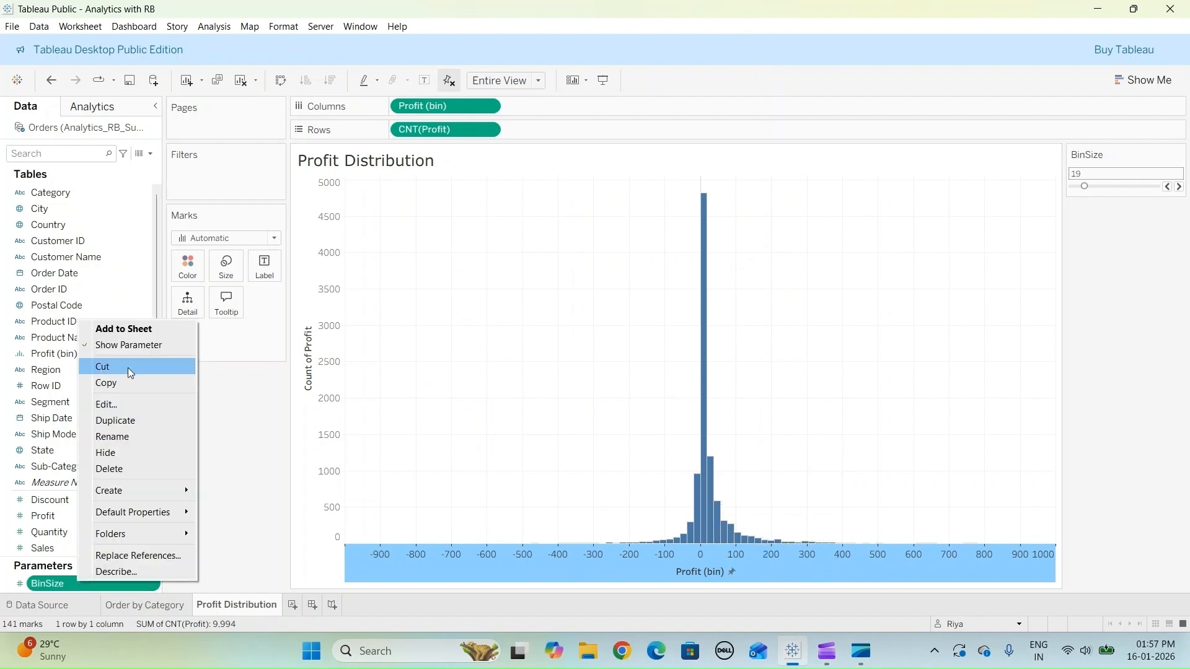
{"action": "left_click", "coordinate": [131, 404]}
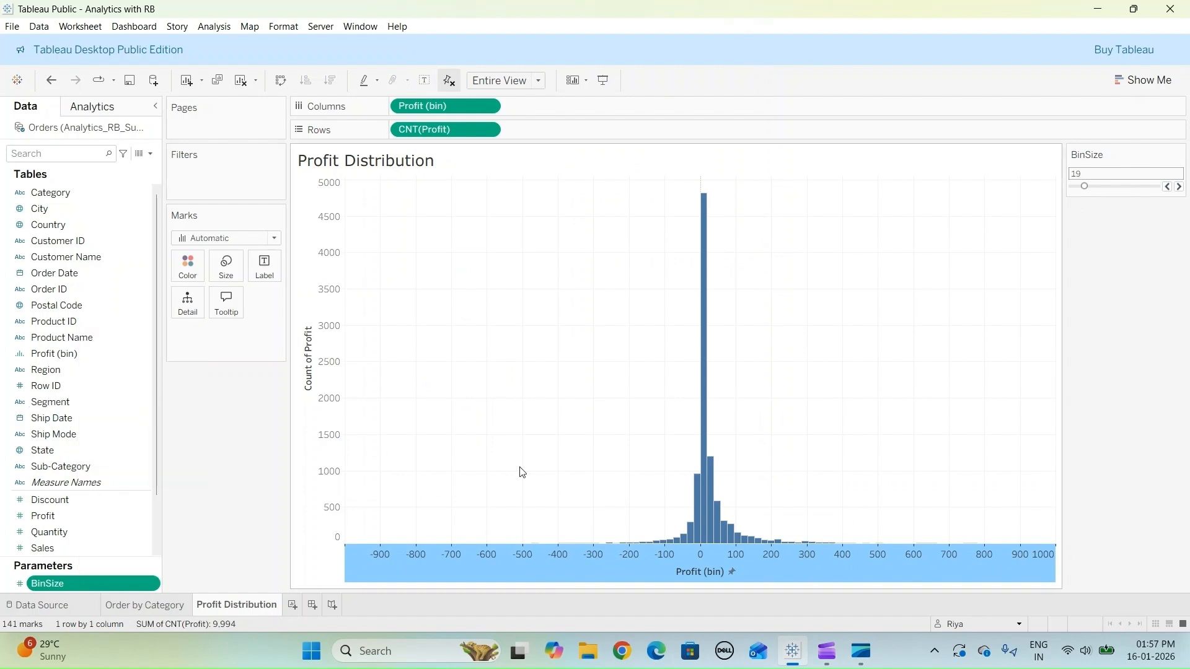
{"action": "double_click", "coordinate": [135, 583]}
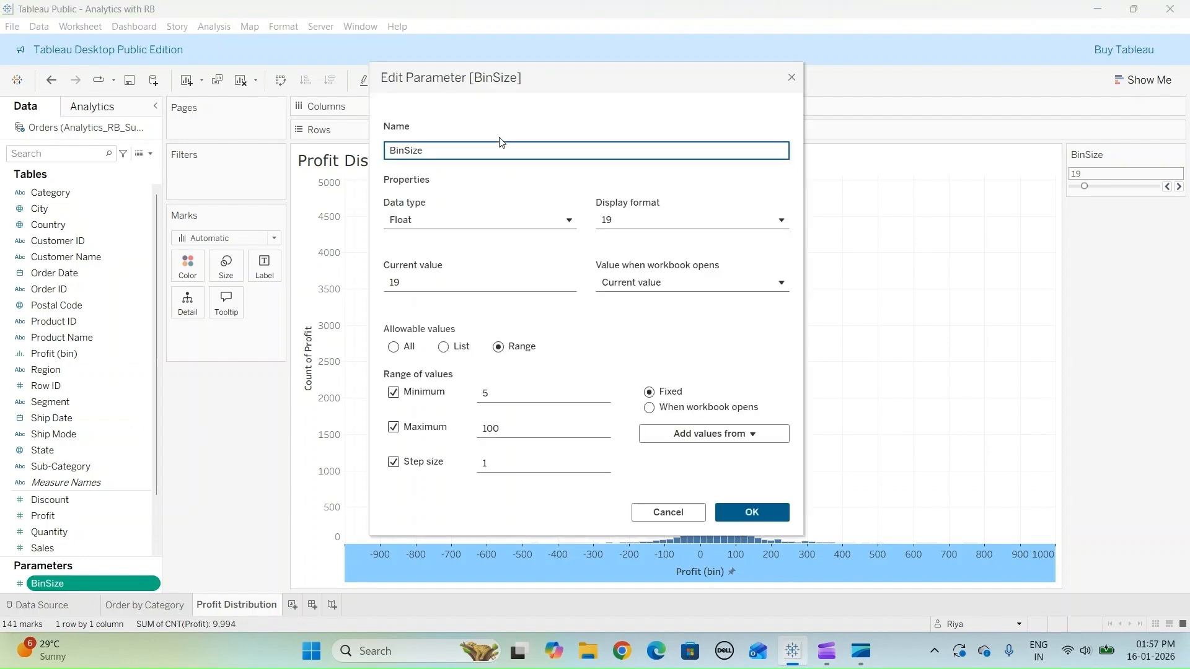
{"action": "left_click", "coordinate": [457, 229]}
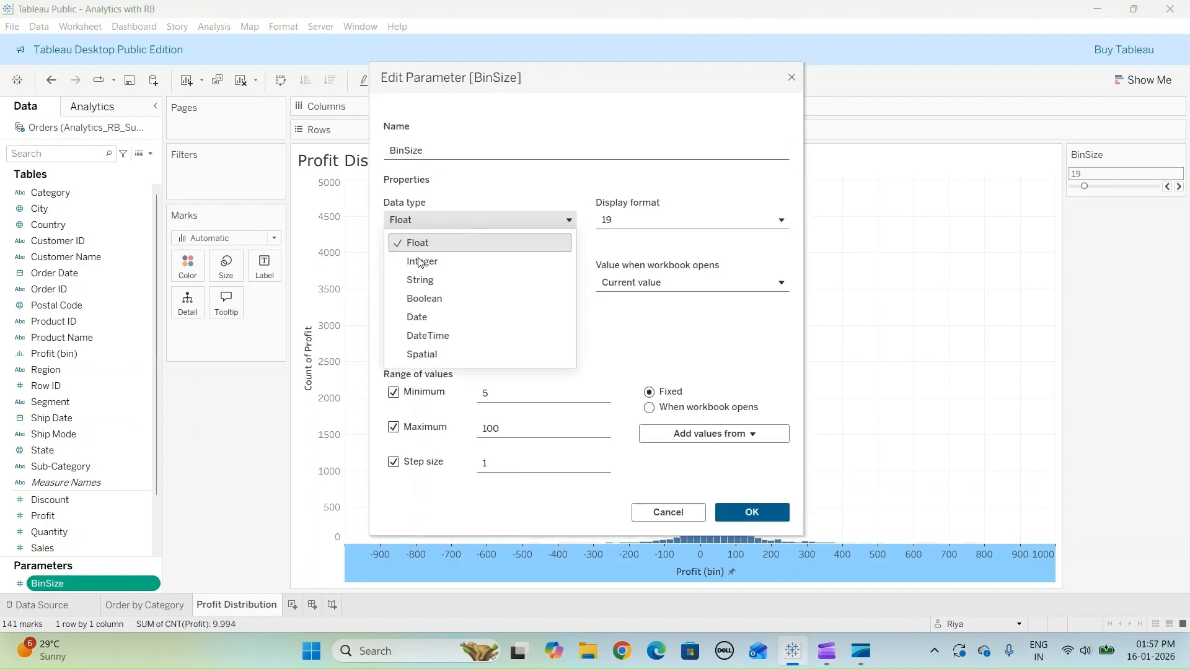
{"action": "left_click", "coordinate": [424, 263]}
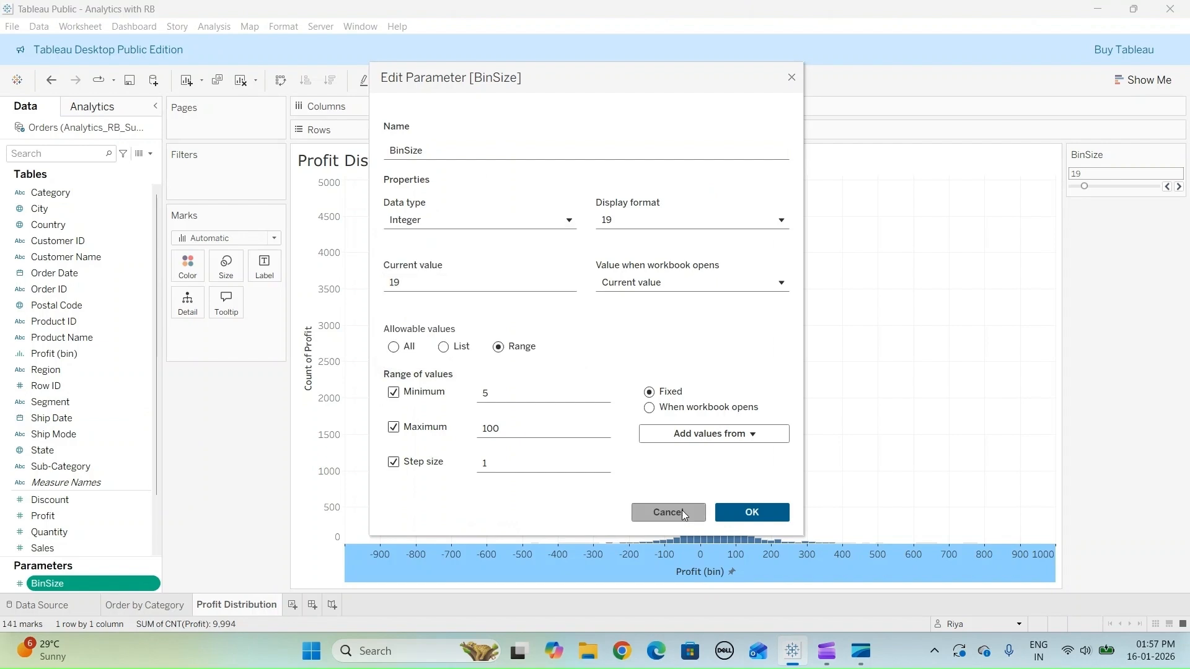
{"action": "left_click", "coordinate": [752, 513]}
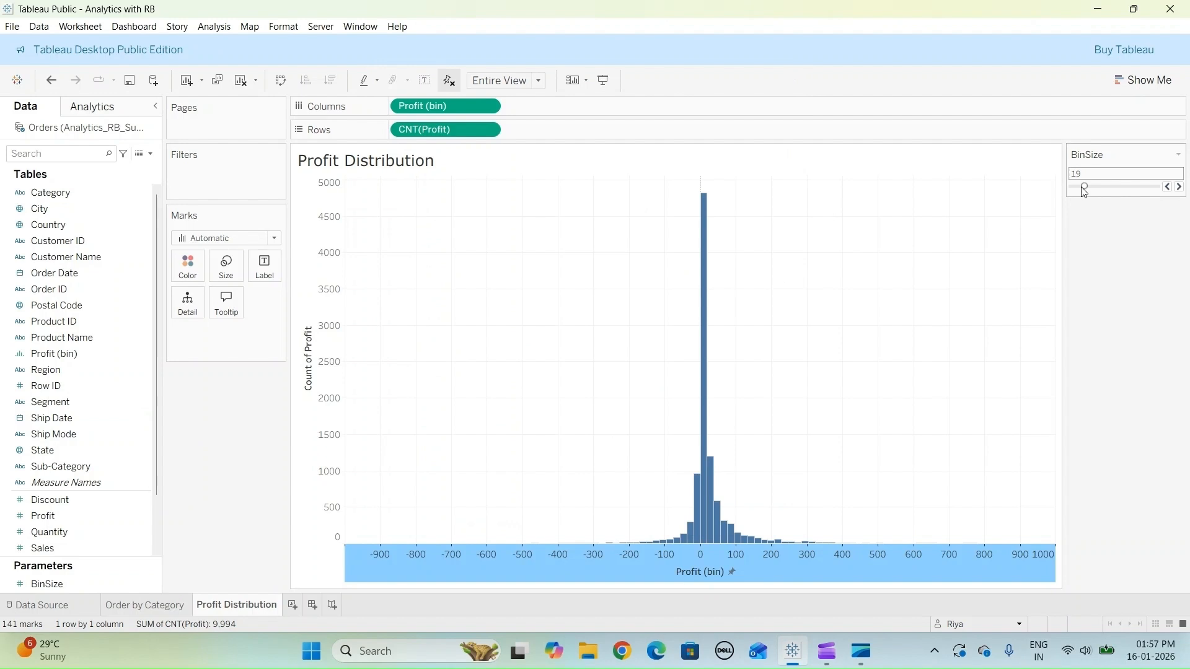
- Try a BinSize value of 49 on the histogram, and settle on a bin size of 10
{"action": "left_click_drag", "start_coordinate": [1087, 191], "coordinate": [1078, 191]}
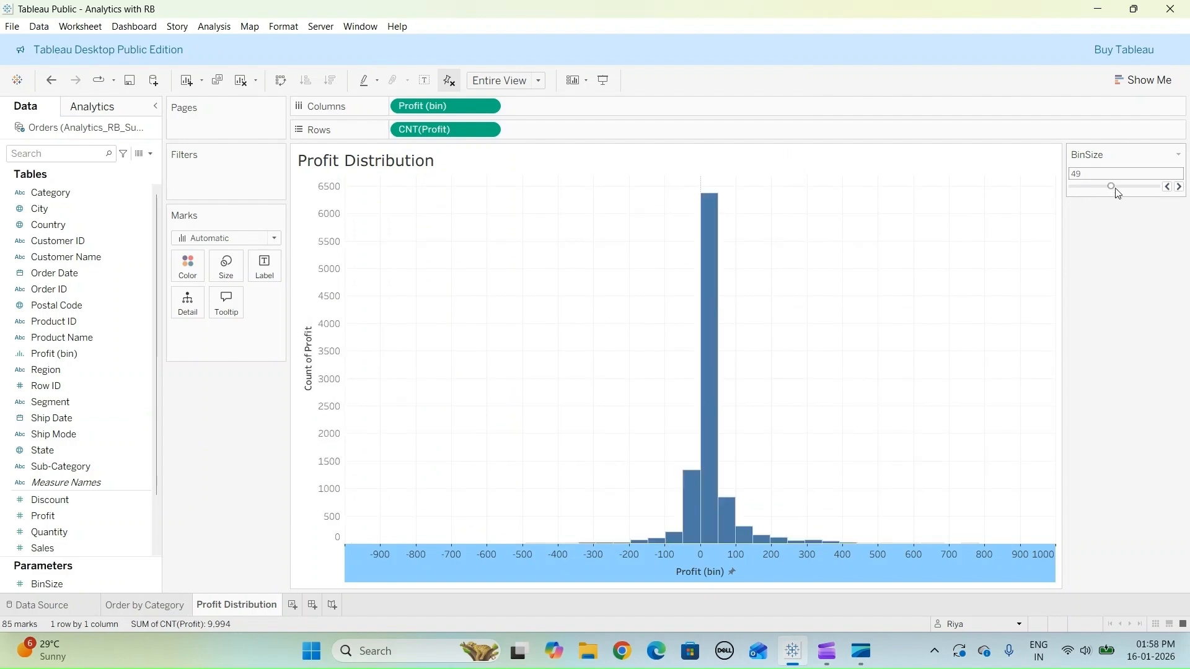
{"action": "left_click_drag", "start_coordinate": [1113, 191], "coordinate": [1079, 197]}
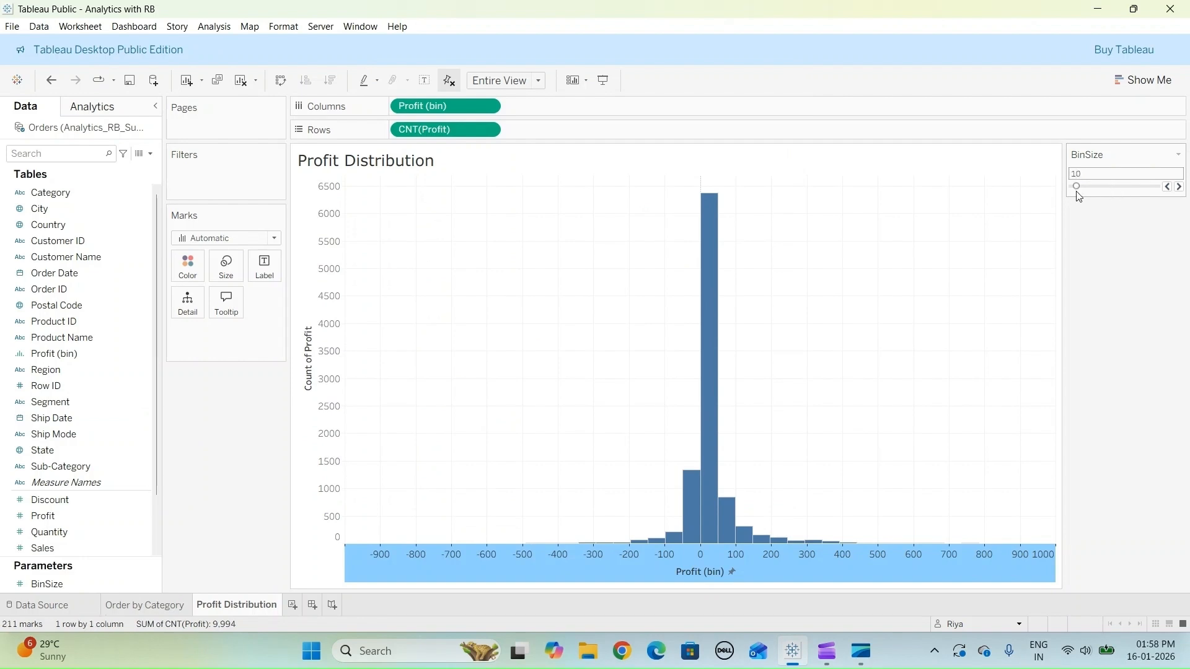
{"action": "left_click", "coordinate": [470, 351]}
- Format the Profit Distribution sheet's lines so that its grid lines are set to None
{"action": "right_click", "coordinate": [468, 346]}
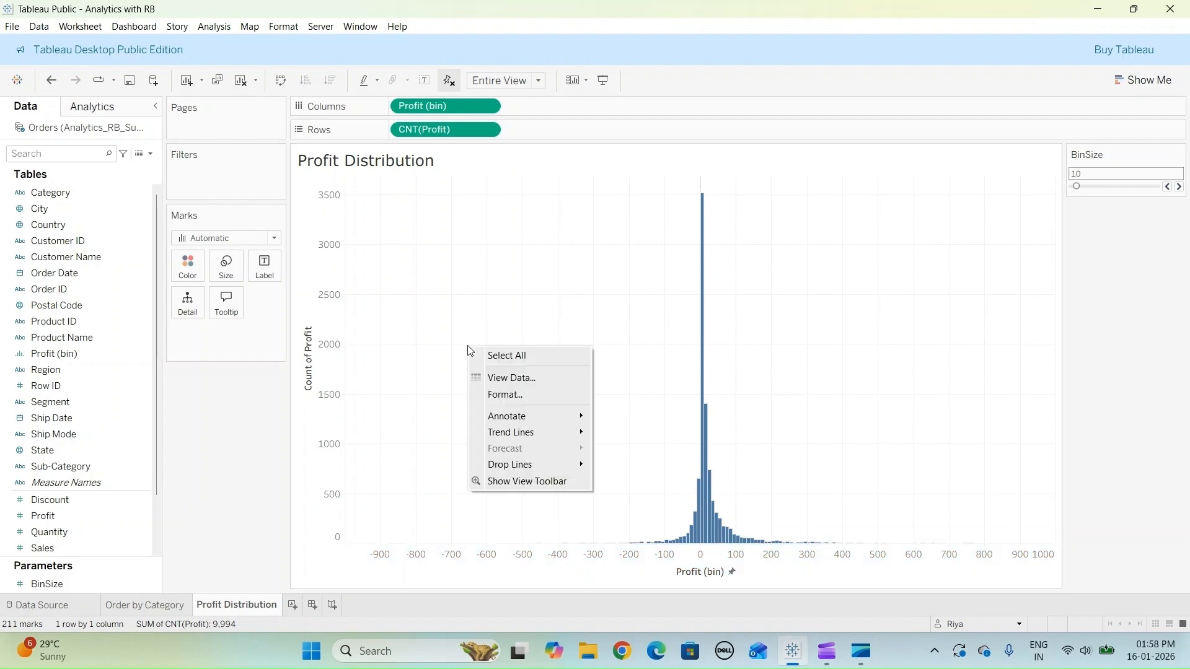
{"action": "left_click", "coordinate": [538, 395]}
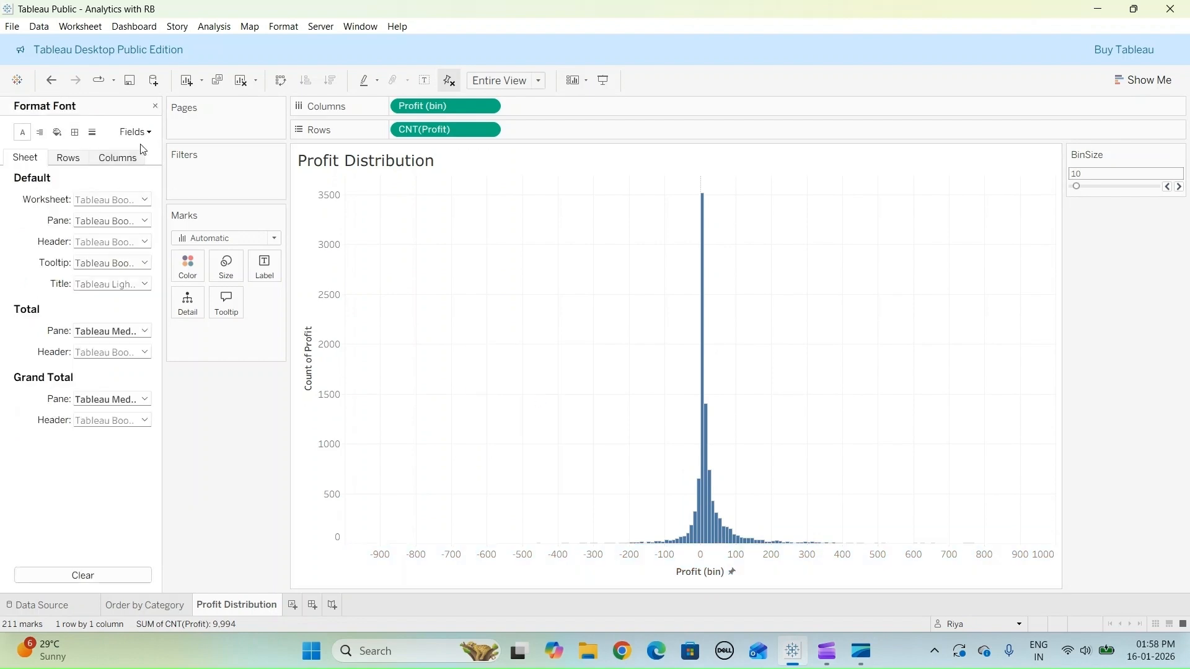
{"action": "left_click", "coordinate": [92, 132]}
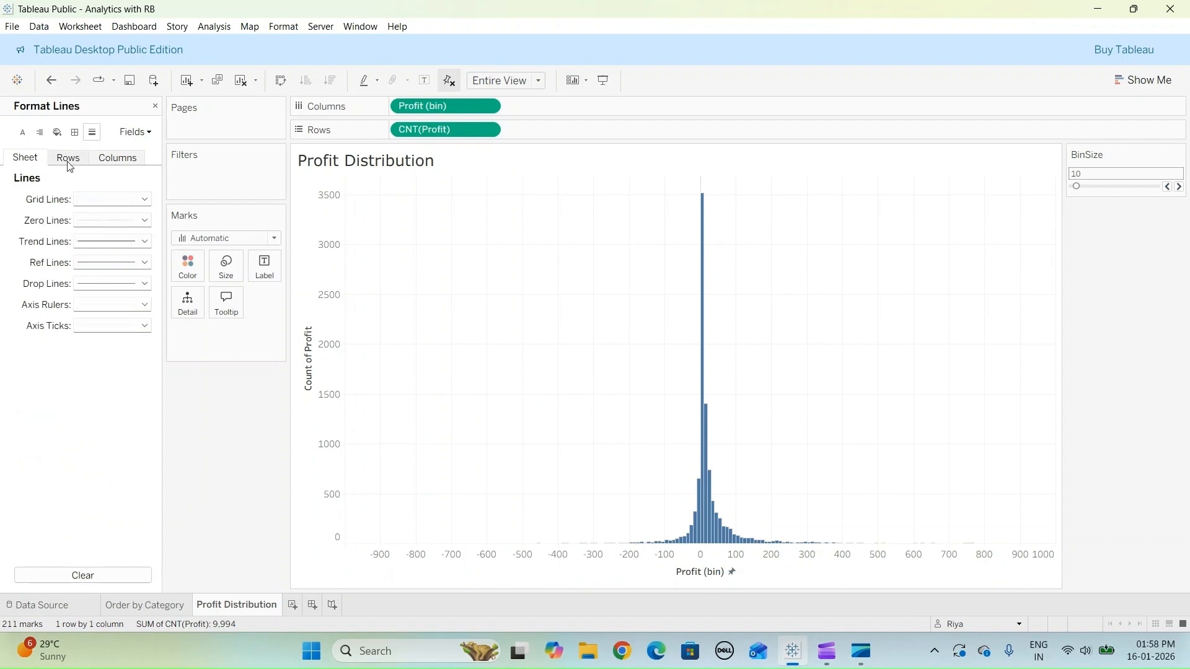
{"action": "left_click", "coordinate": [144, 199]}
{"action": "left_click", "coordinate": [127, 218]}
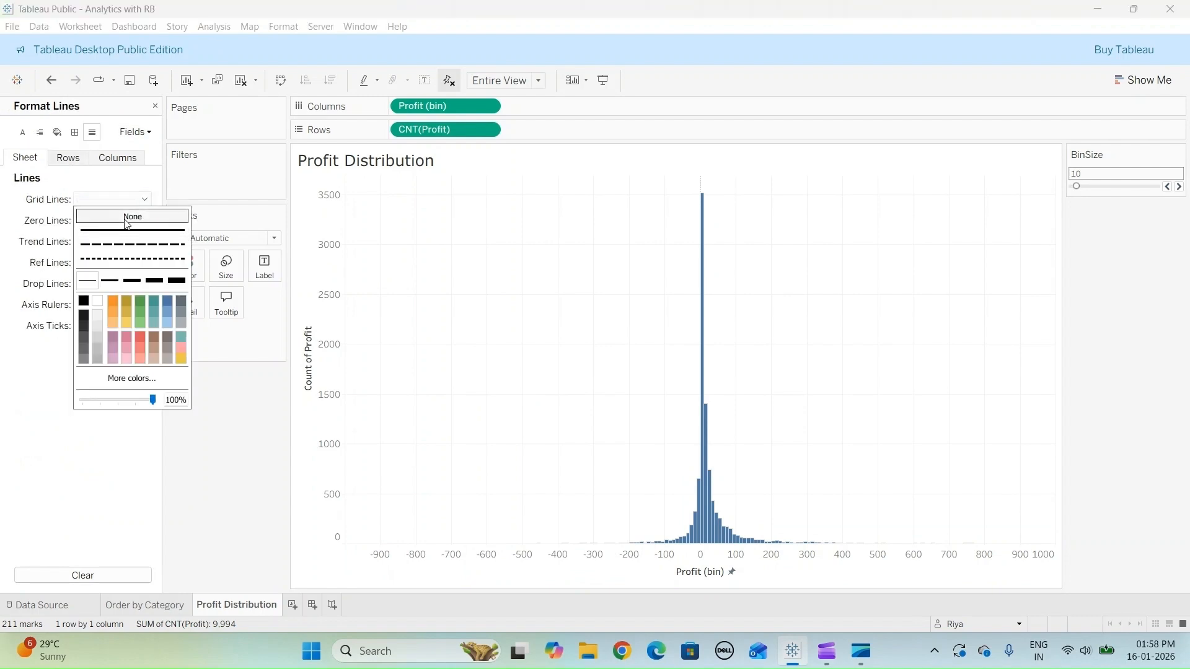
{"action": "left_click", "coordinate": [230, 422]}
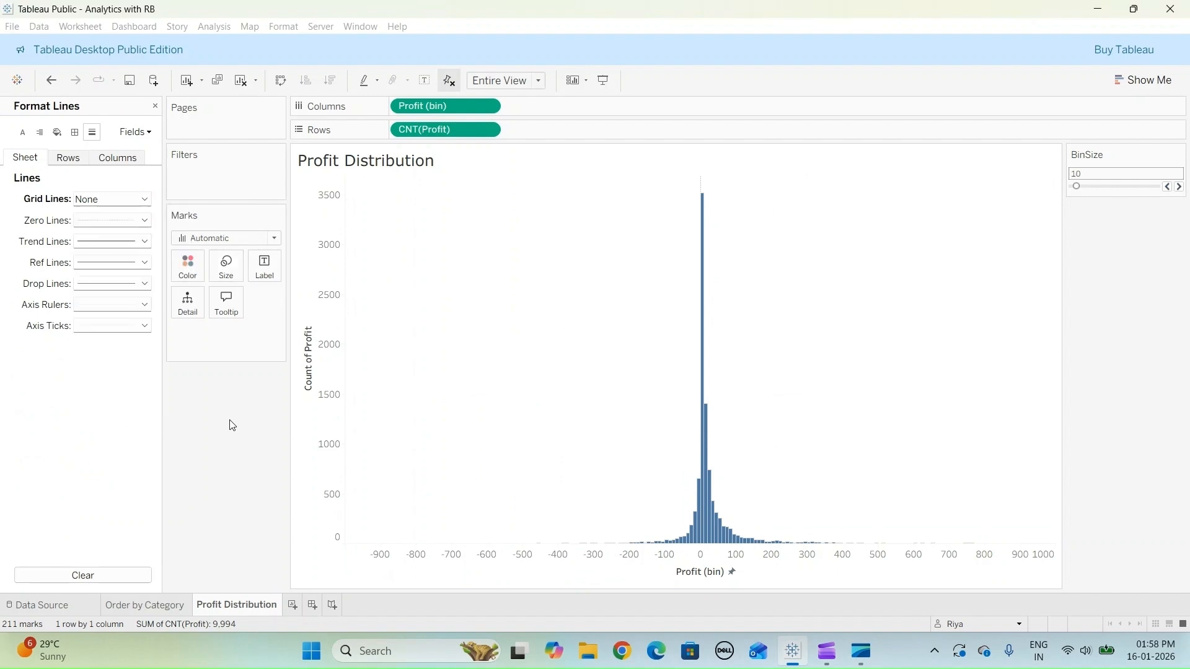
- Open the marks' tooltip for editing and change the font of all its text to Verdana
{"action": "left_click", "coordinate": [234, 308]}
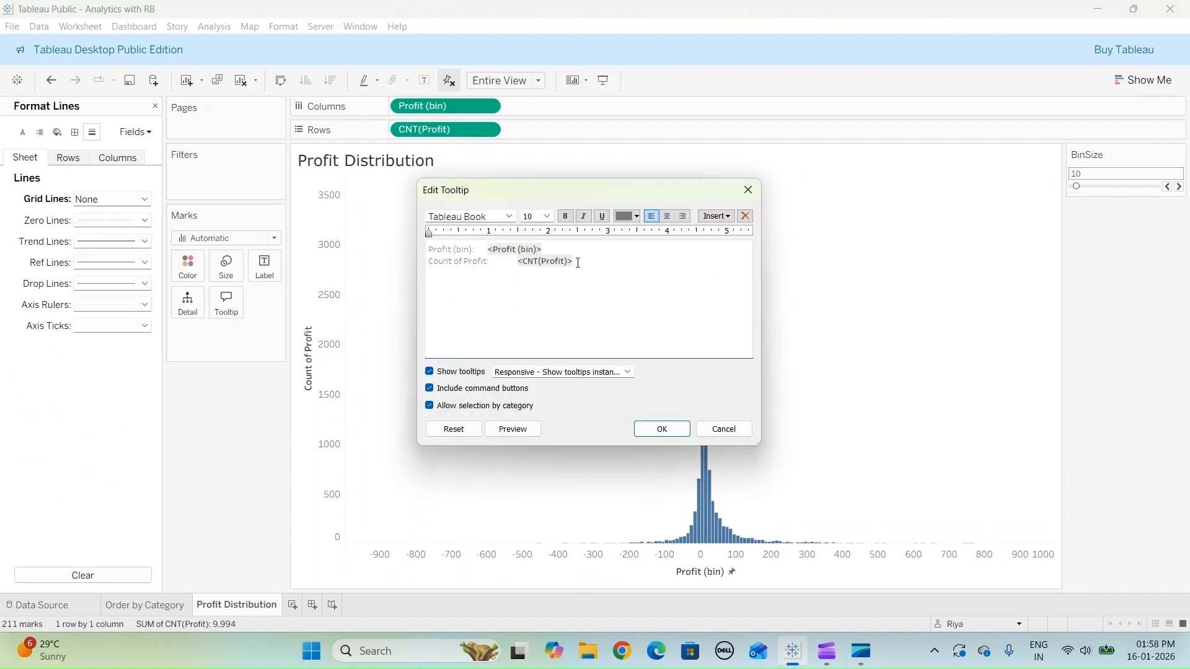
{"action": "key", "text": "ctrl+a"}
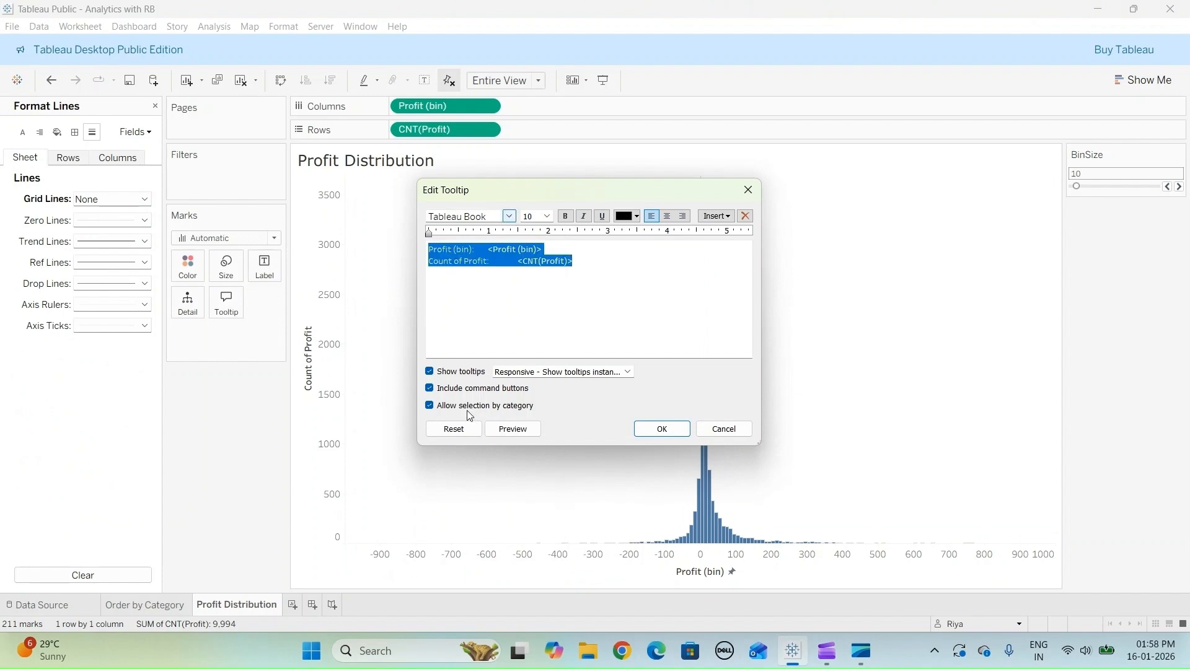
{"action": "left_click", "coordinate": [510, 218]}
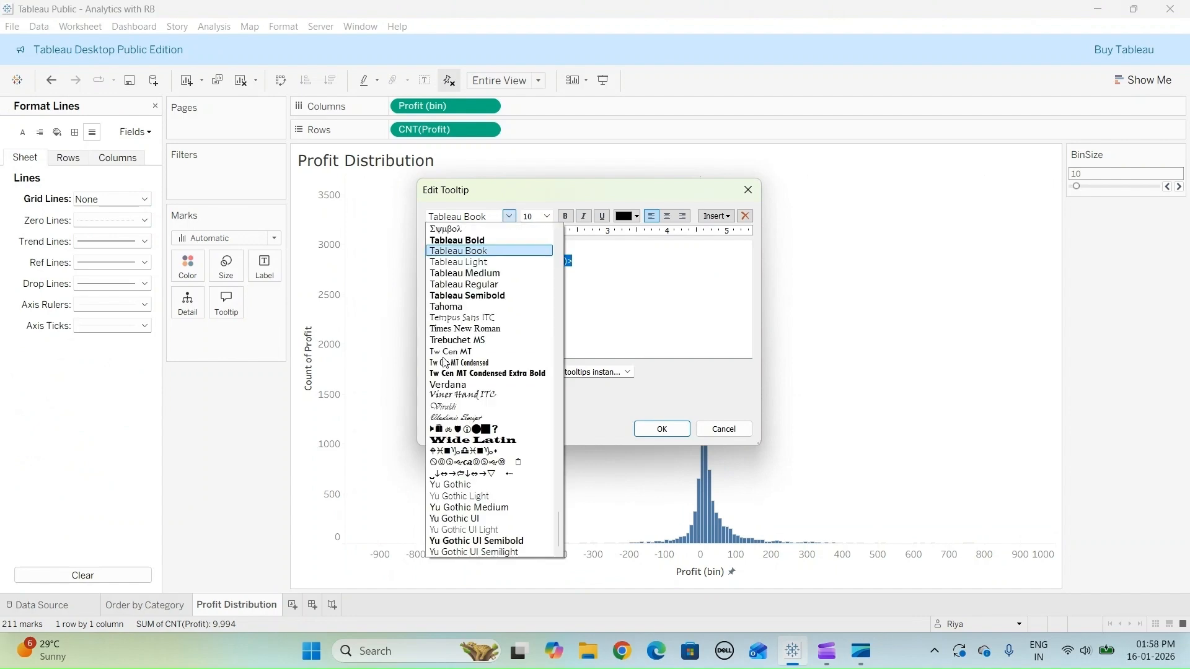
{"action": "left_click", "coordinate": [465, 384]}
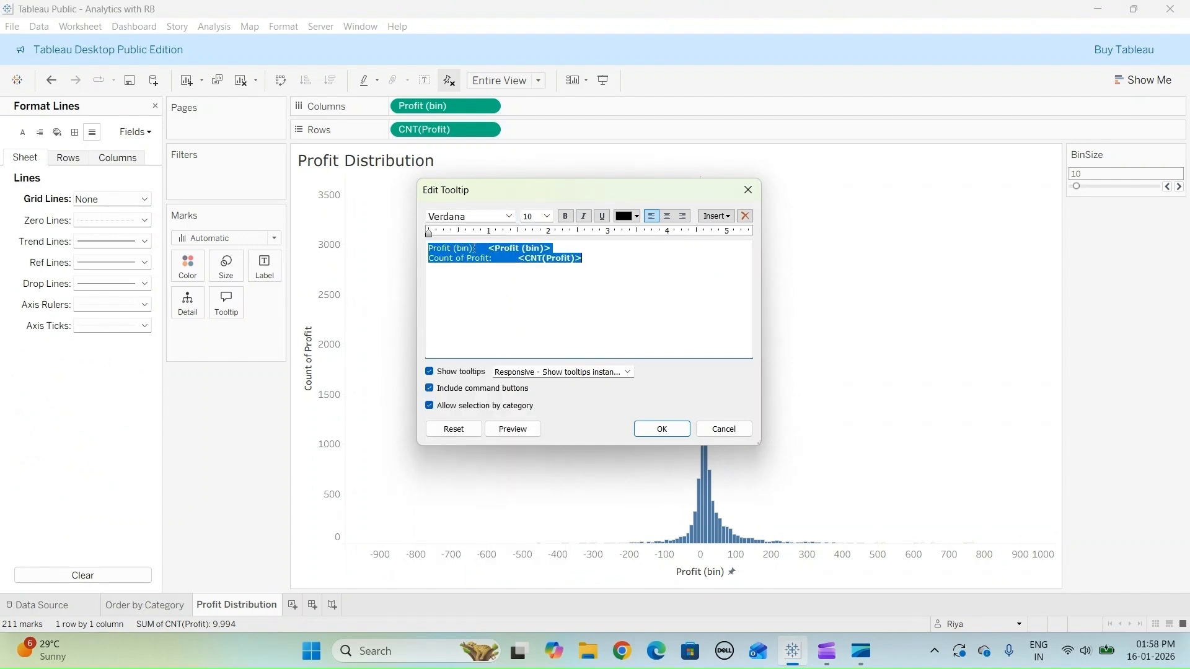
- Relabel the tooltip's Profit (bin) line as "Profit (Amt)" and its Count of Profit line as "Count of Order"
{"action": "left_click", "coordinate": [496, 327]}
{"action": "key", "text": "BackSpace"}
{"action": "key", "text": "BackSpace"}
{"action": "key", "text": "BackSpace"}
{"action": "key", "text": "BackSpace"}
{"action": "key", "text": "BackSpace"}
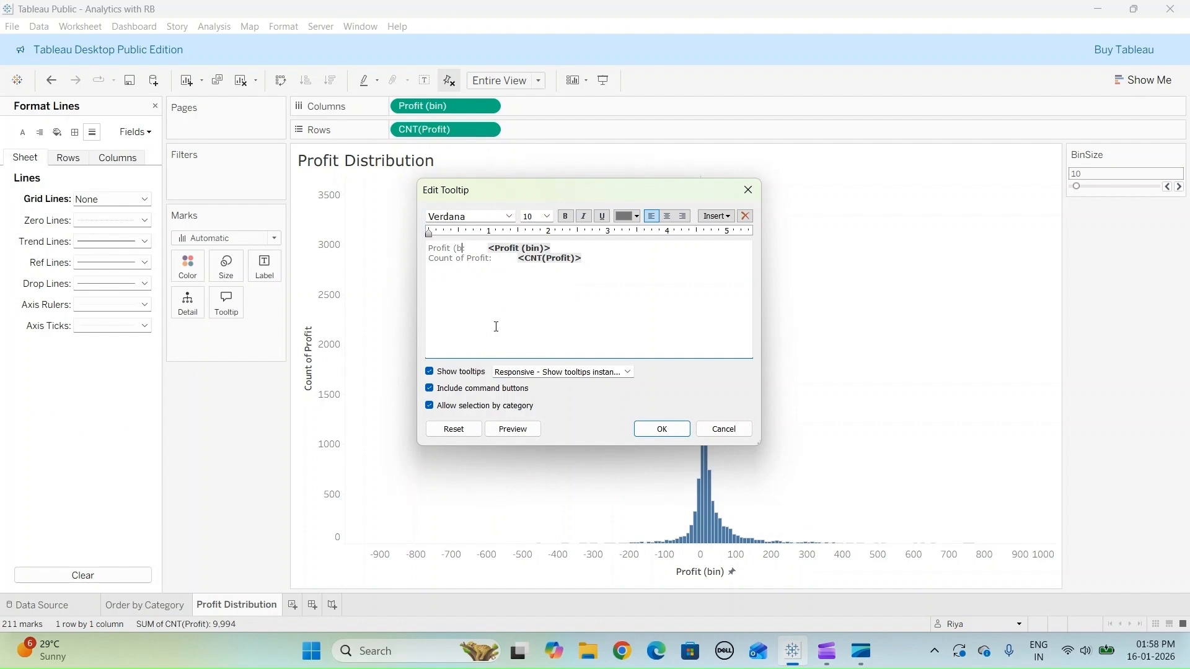
{"action": "type", "text": "Amt"}
{"action": "key", "text": "BackSpace"}
{"action": "key", "text": "BackSpace"}
{"action": "key", "text": "BackSpace"}
{"action": "key", "text": "BackSpace"}
{"action": "key", "text": "BackSpace"}
{"action": "key", "text": "BackSpace"}
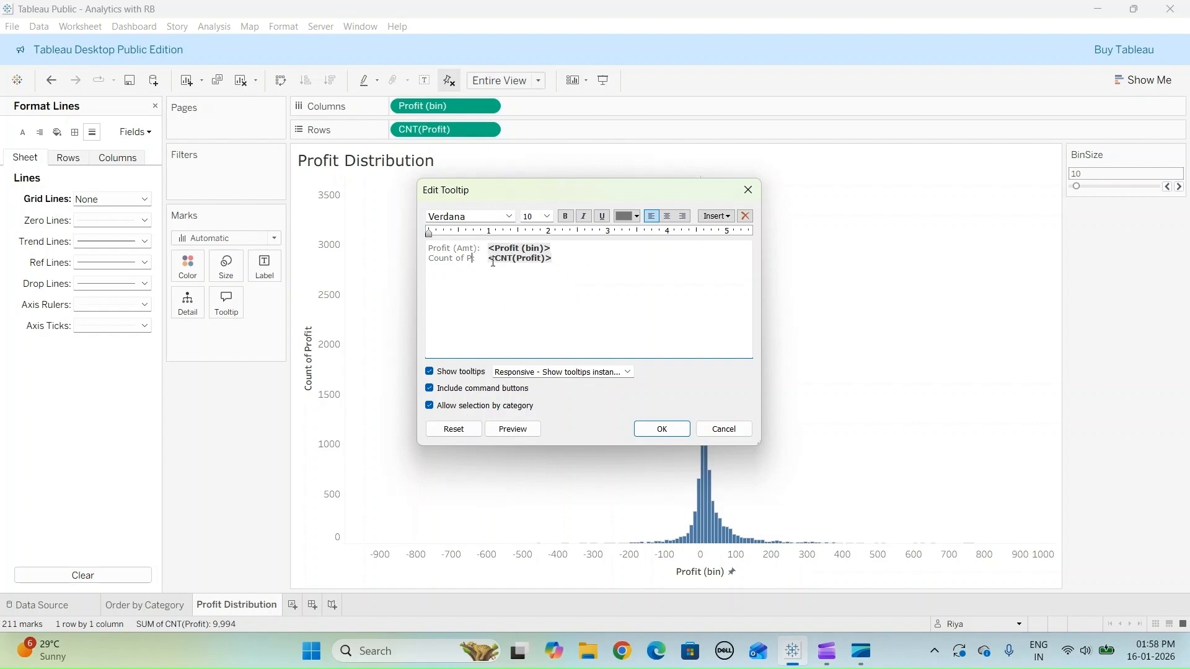
{"action": "type", "text": "Order:"}
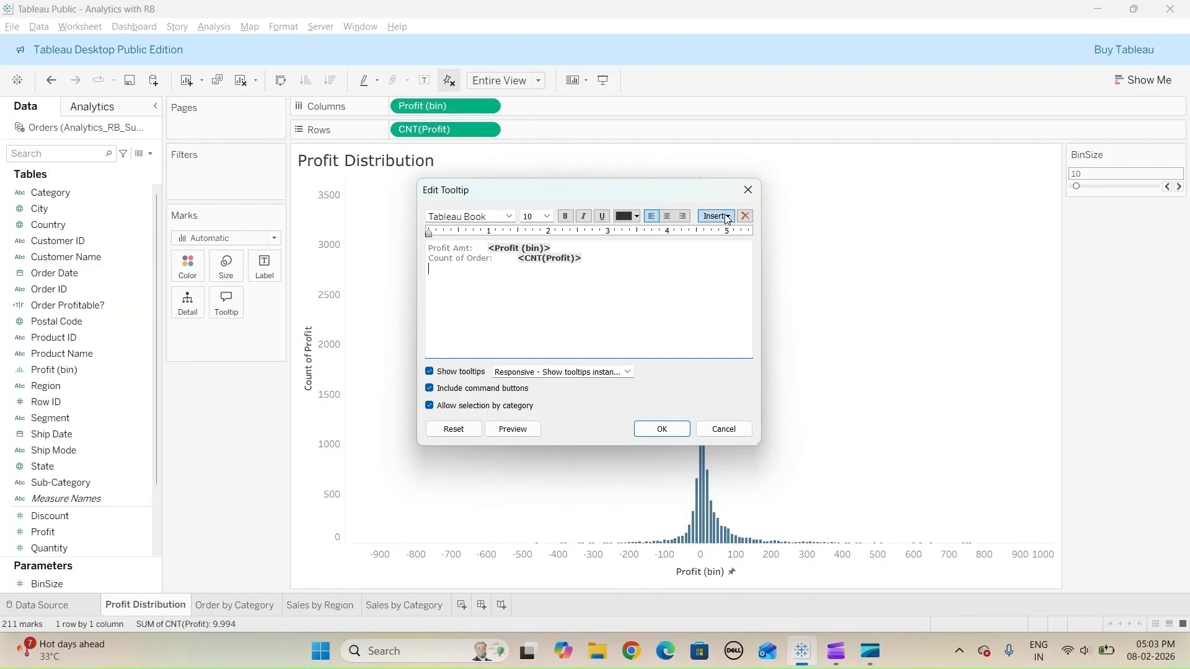
- Embed the Order by Category sheet in the tooltip, separated from the text by a blank line, and apply the tooltip
{"action": "left_click", "coordinate": [717, 215]}
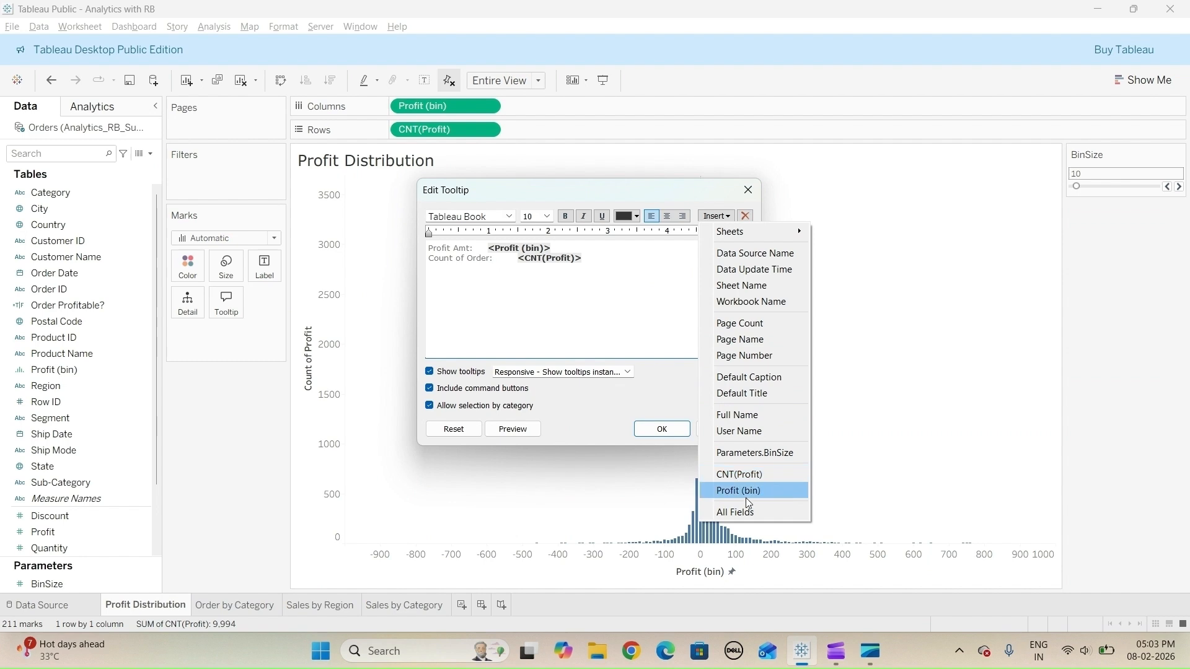
{"action": "mouse_move", "coordinate": [747, 238]}
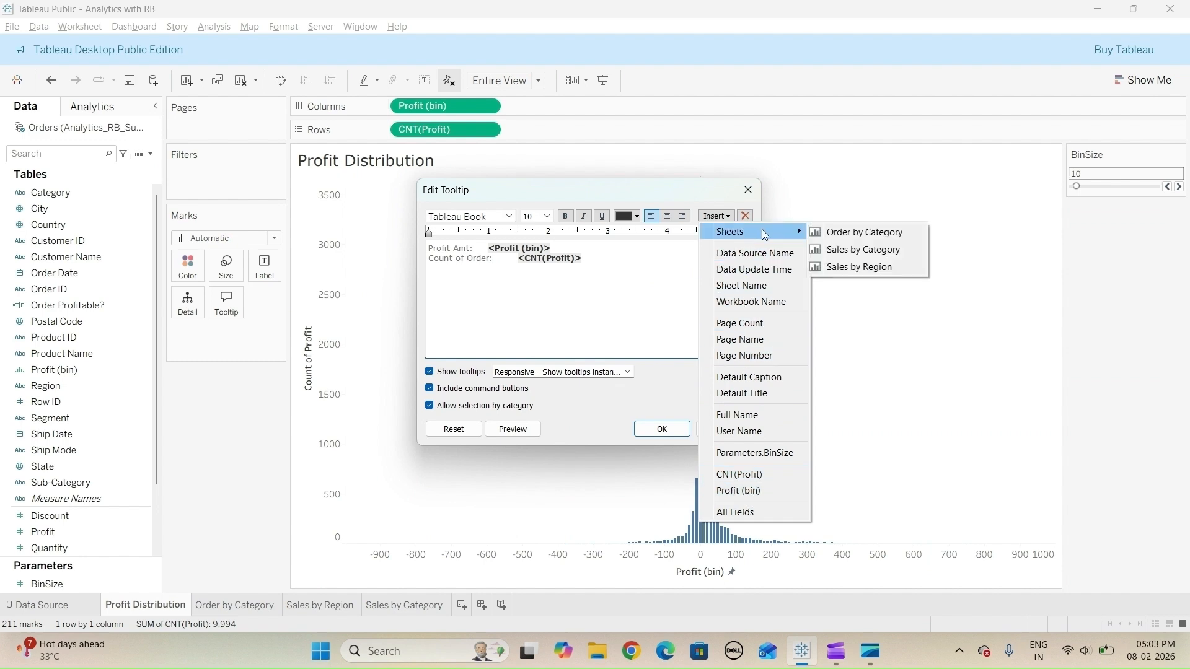
{"action": "left_click", "coordinate": [837, 236]}
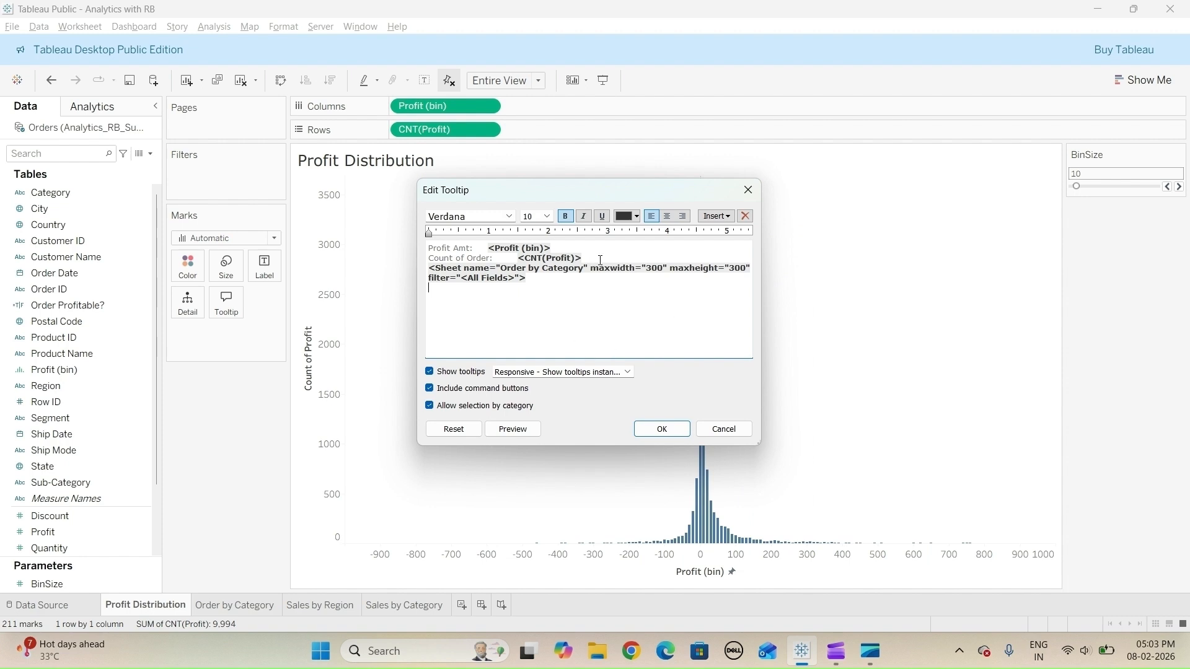
{"action": "key", "text": "Return"}
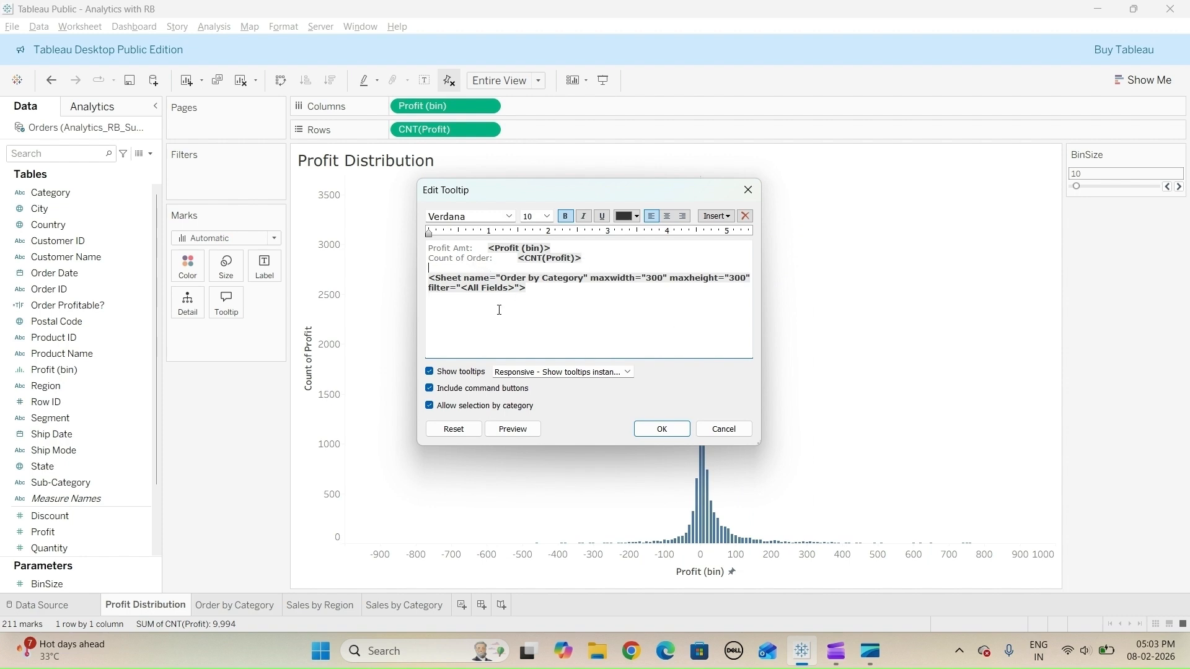
{"action": "left_click", "coordinate": [491, 312]}
{"action": "key", "text": "BackSpace"}
{"action": "left_click", "coordinate": [661, 429]}
{"action": "mouse_move", "coordinate": [703, 333]}
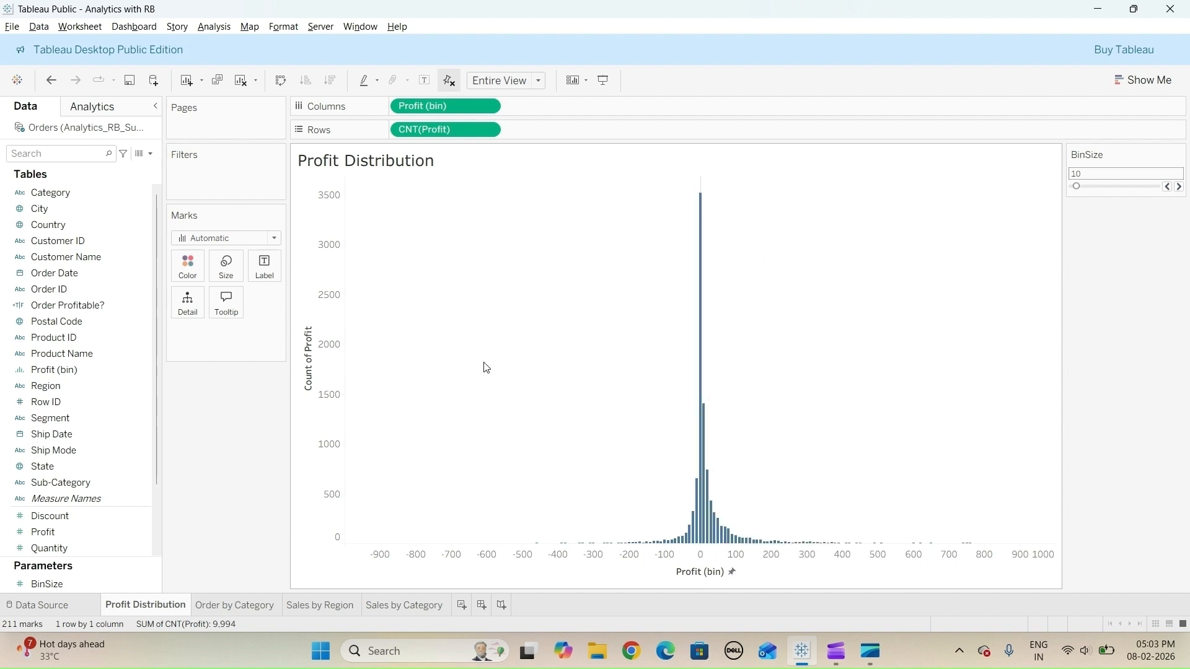
- Recolor the histogram bars with the dark teal swatch
{"action": "left_click", "coordinate": [193, 271]}
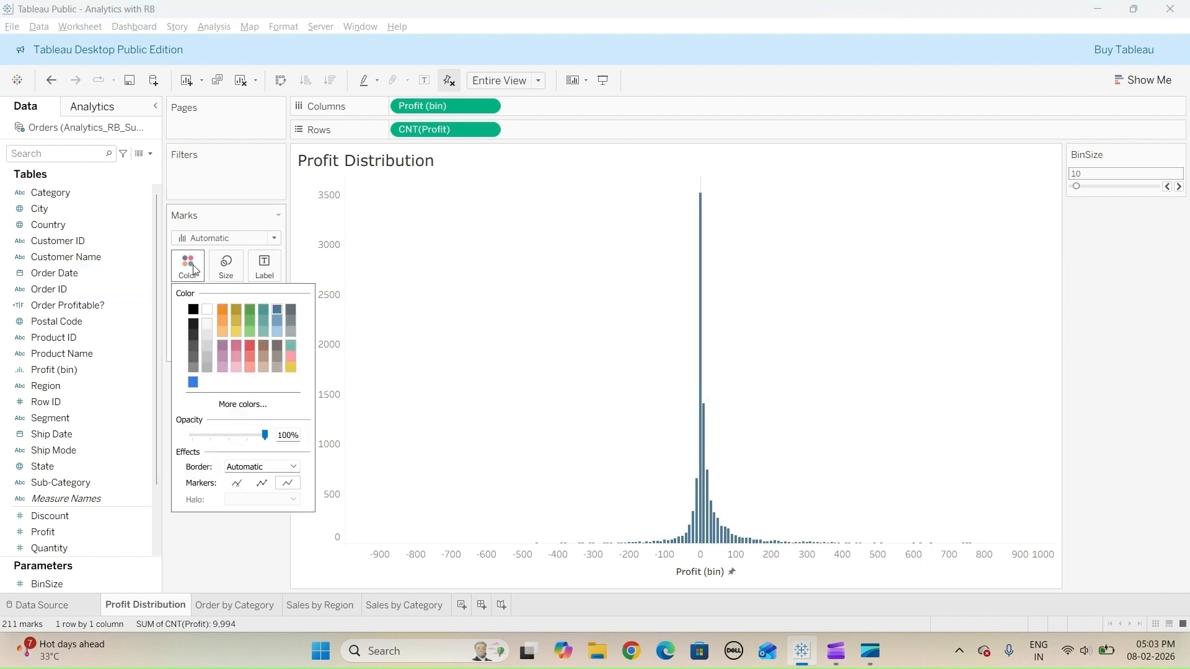
{"action": "left_click", "coordinate": [265, 310]}
{"action": "left_click", "coordinate": [229, 554]}
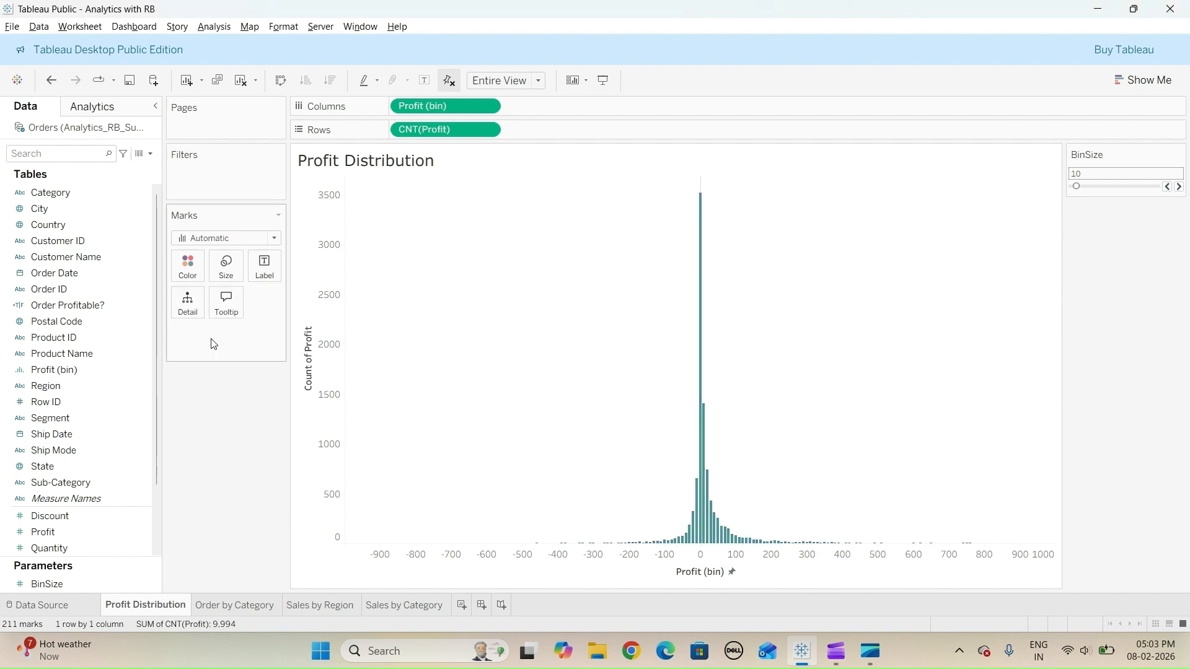
- Try narrower and wider manual bar sizes, and settle on a width that leaves thin gaps between the bars
{"action": "left_click", "coordinate": [226, 266]}
{"action": "left_click_drag", "start_coordinate": [258, 367], "coordinate": [241, 368]}
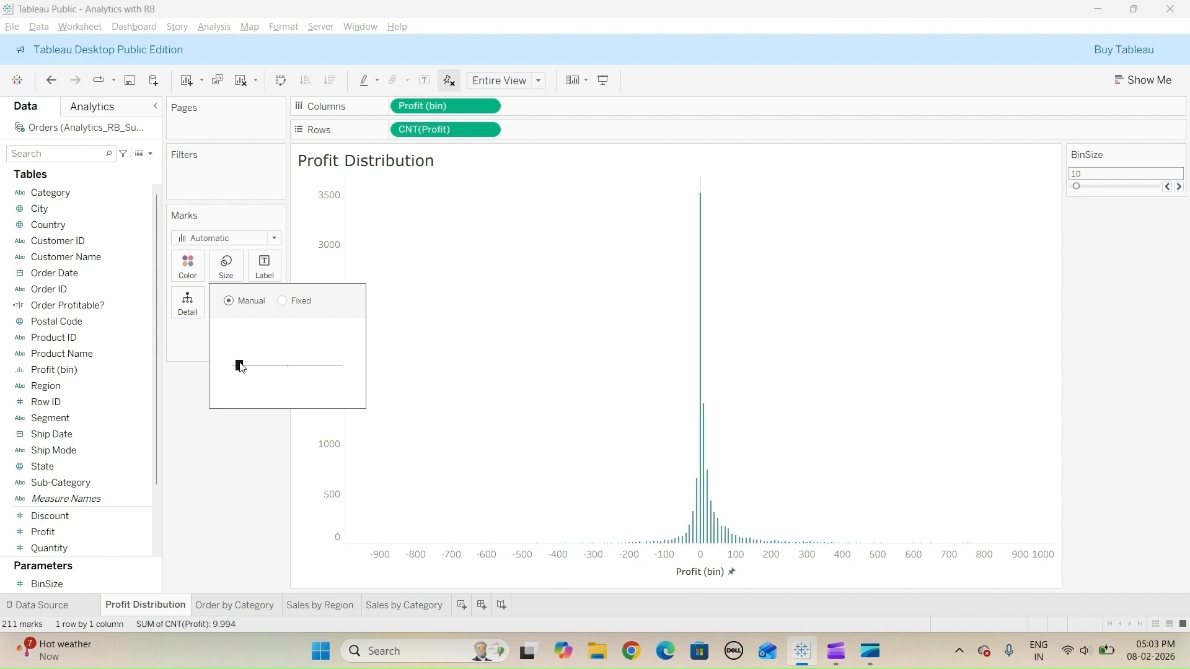
{"action": "left_click_drag", "start_coordinate": [276, 366], "coordinate": [288, 365]}
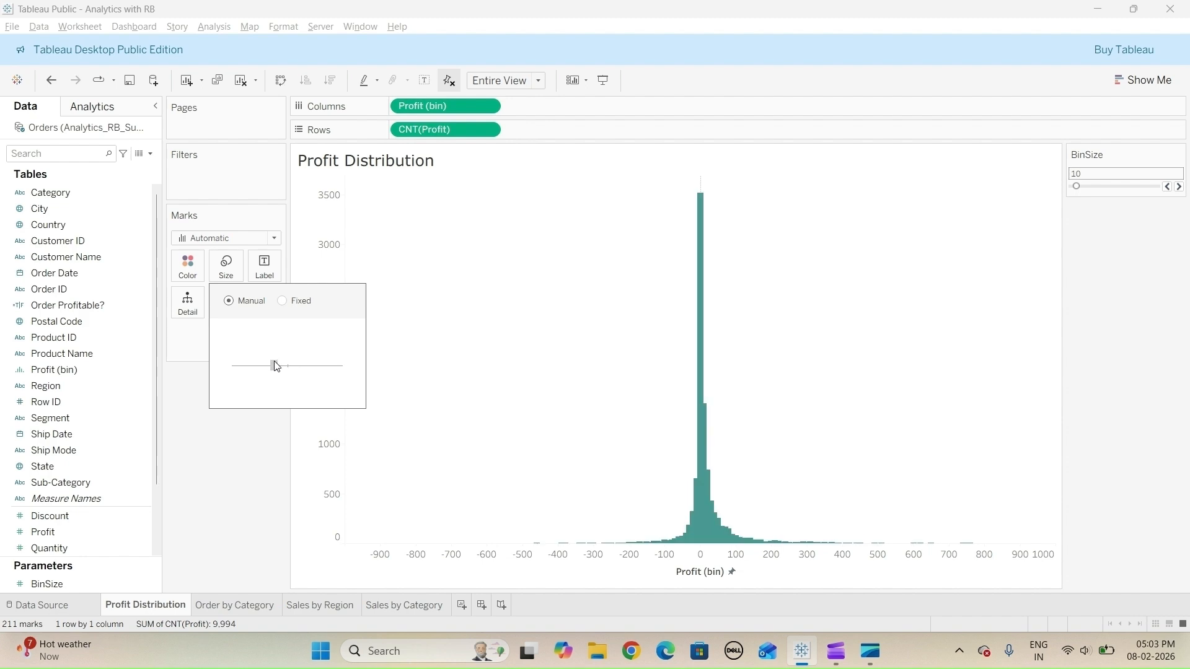
{"action": "left_click_drag", "start_coordinate": [262, 360], "coordinate": [261, 360]}
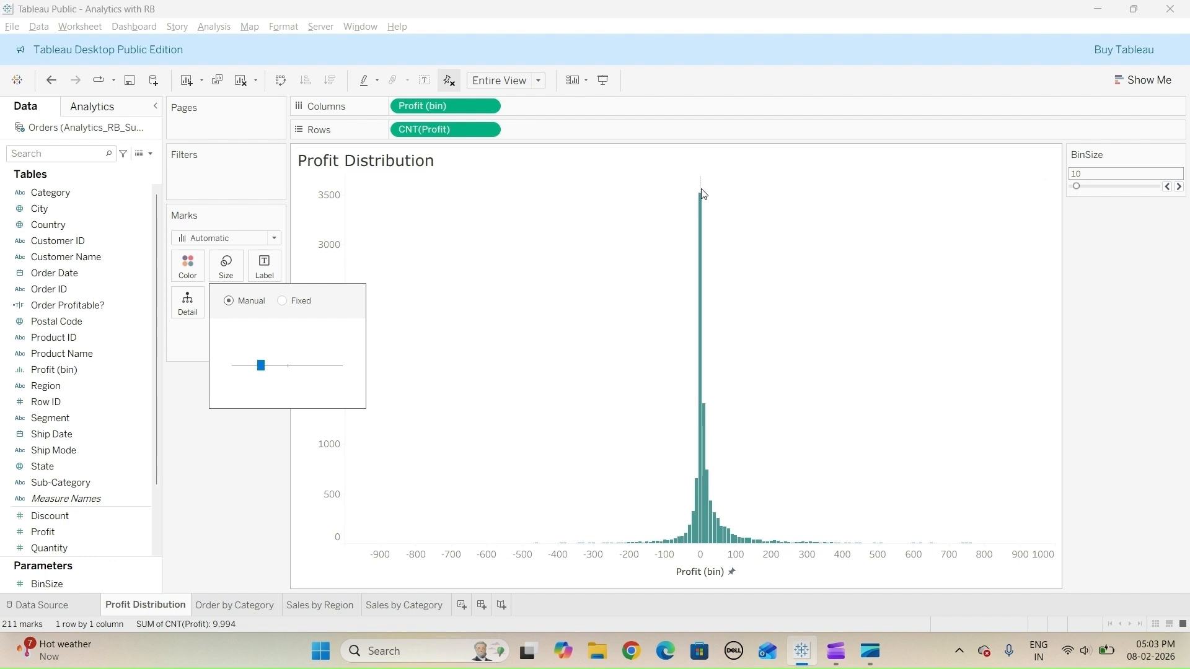
- Format the sheet's lines so that its zero lines are set to None
{"action": "left_click", "coordinate": [662, 216]}
{"action": "right_click", "coordinate": [663, 216]}
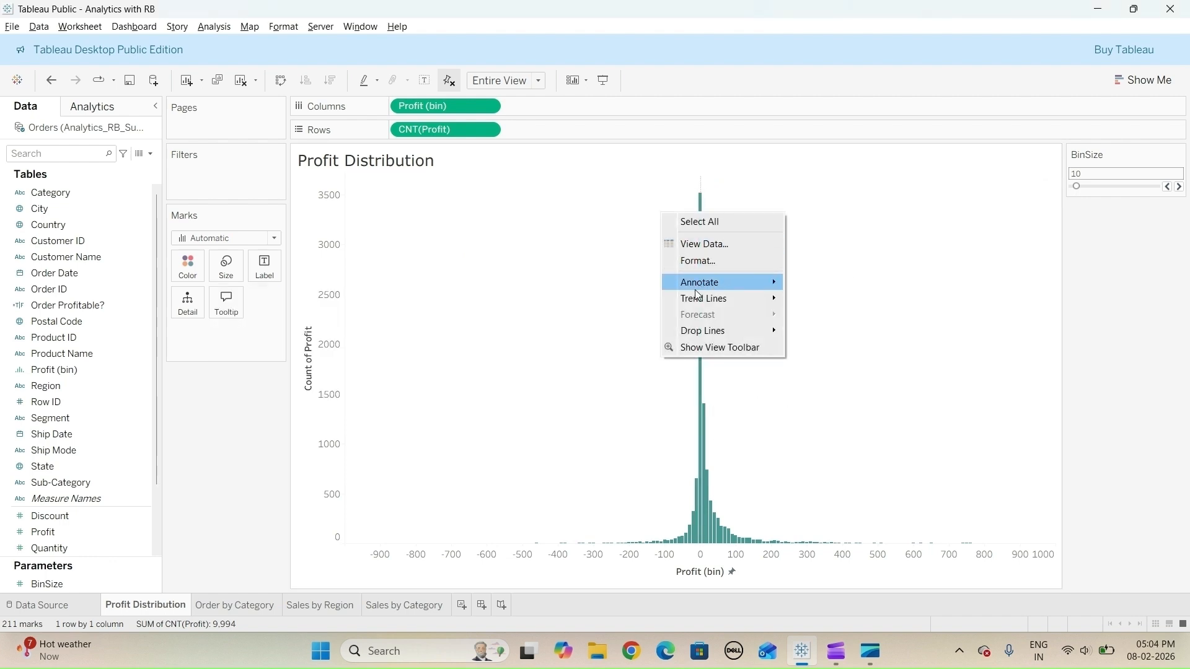
{"action": "left_click", "coordinate": [703, 259]}
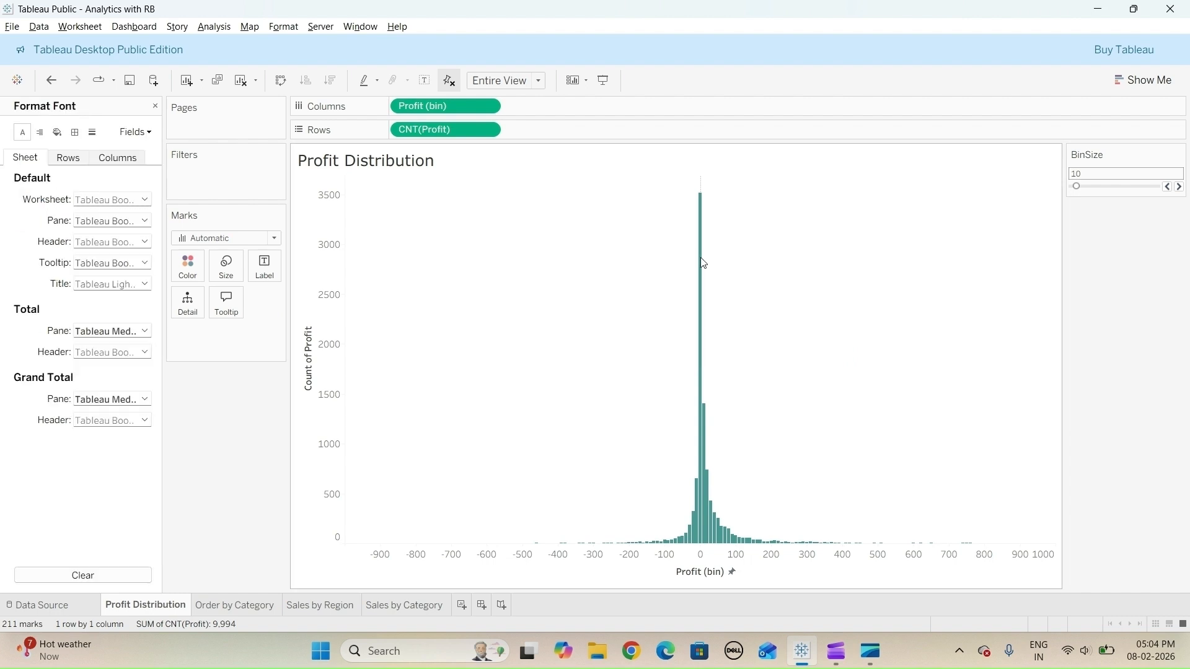
{"action": "left_click", "coordinate": [92, 136]}
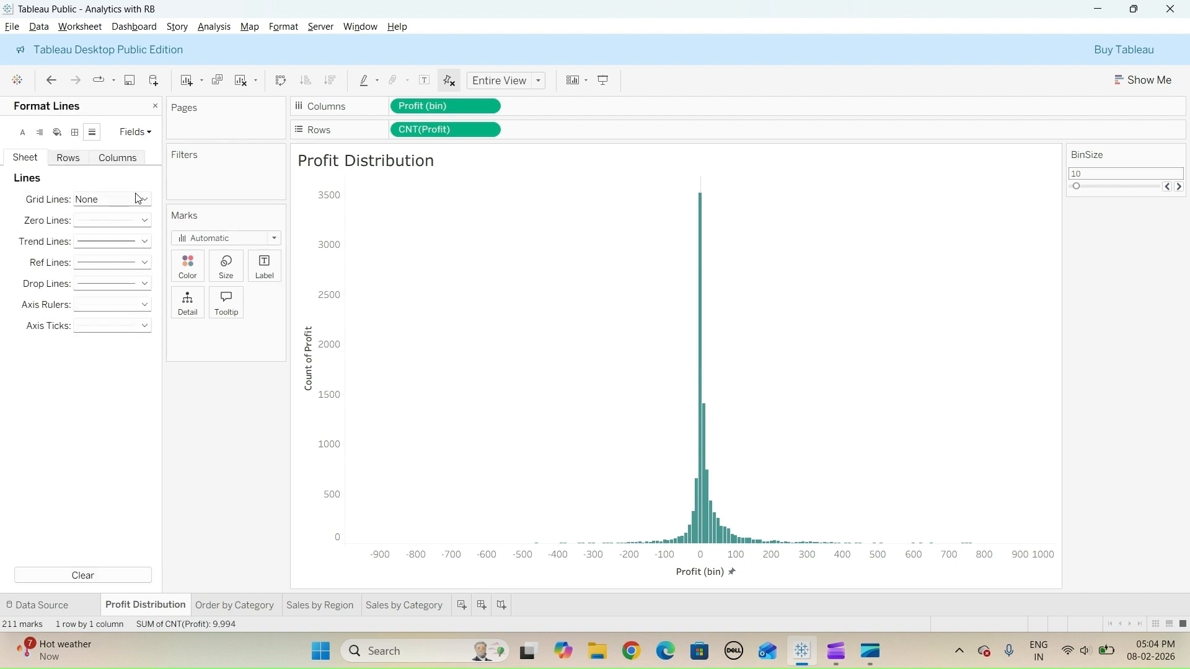
{"action": "left_click", "coordinate": [145, 220]}
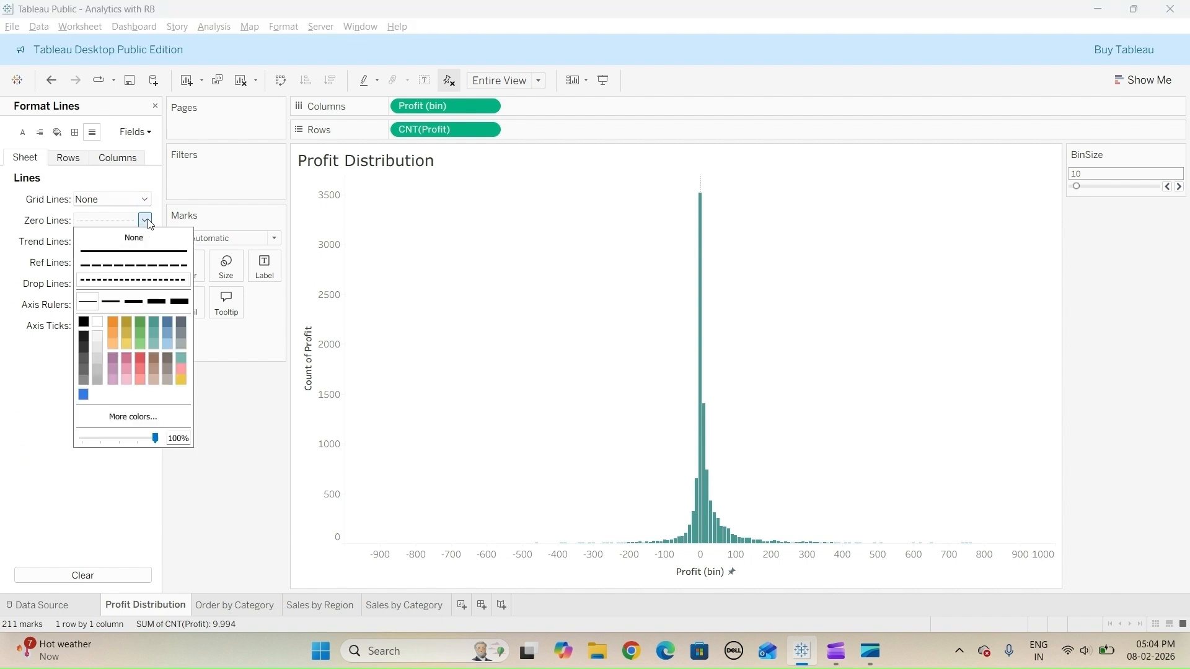
{"action": "left_click", "coordinate": [141, 241]}
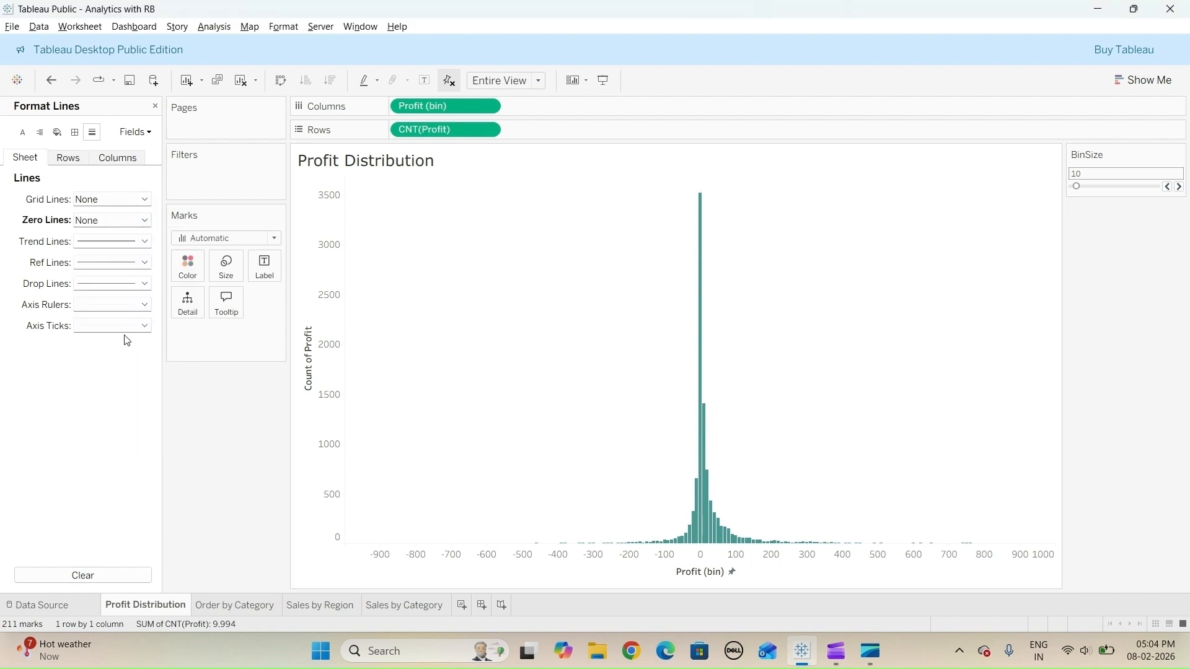
- Reduce the manual size of the histogram bars so they become thin lines with wide gaps between them
{"action": "left_click", "coordinate": [226, 267]}
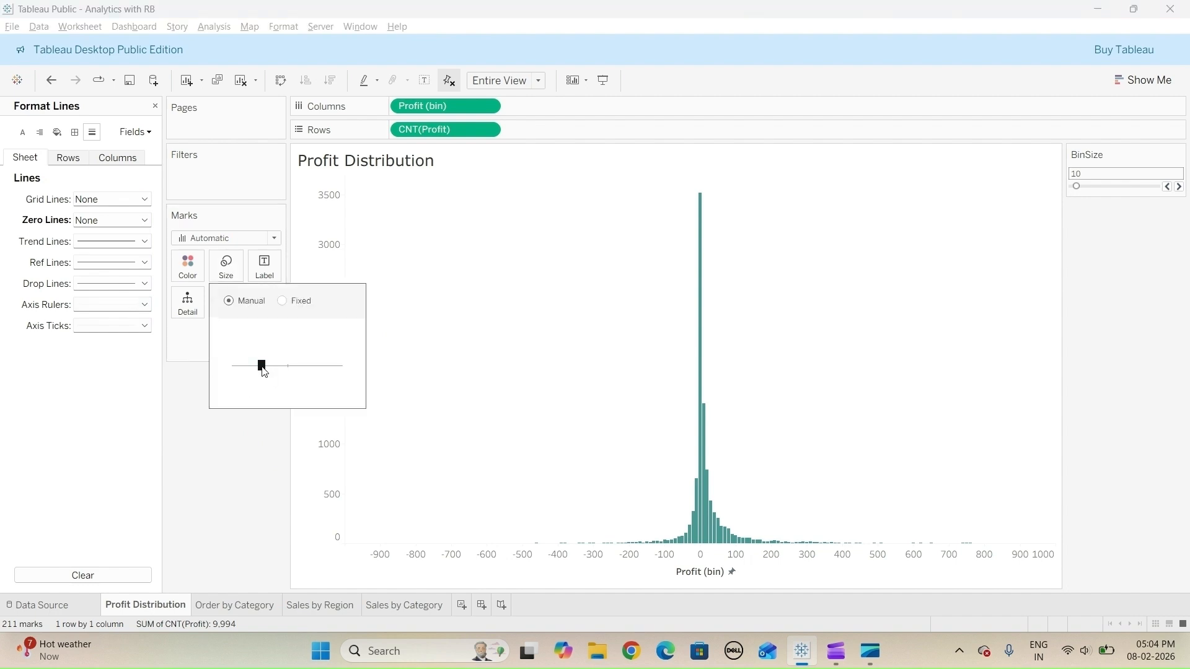
{"action": "left_click_drag", "start_coordinate": [252, 368], "coordinate": [249, 367]}
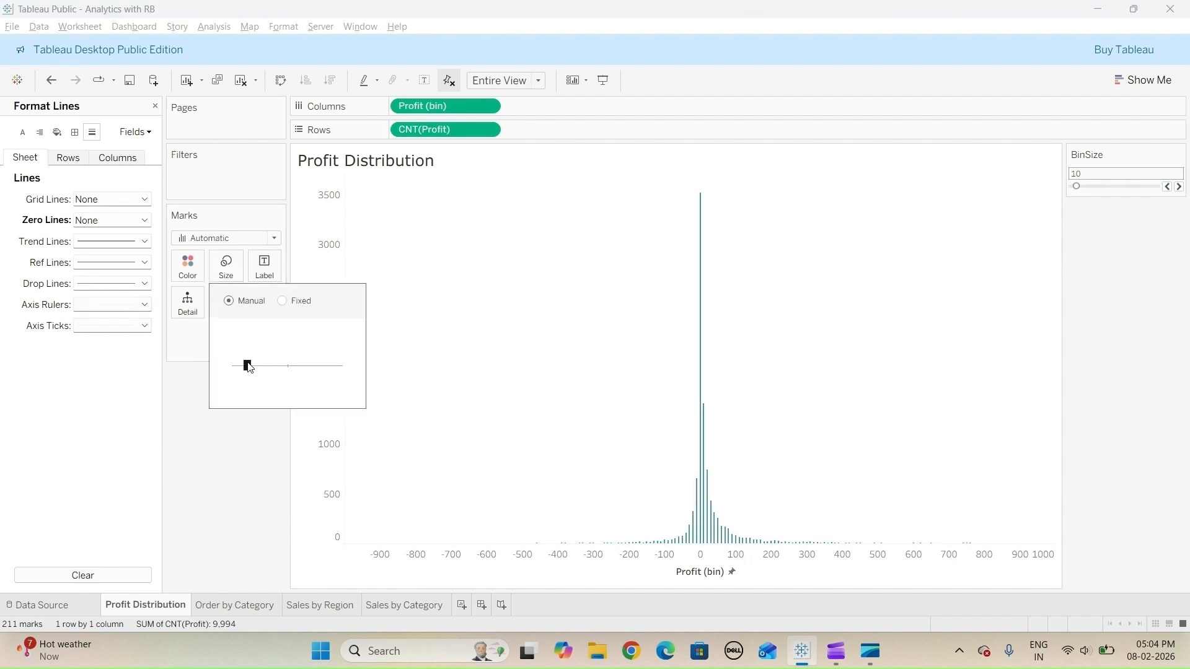
{"action": "left_click", "coordinate": [240, 474]}
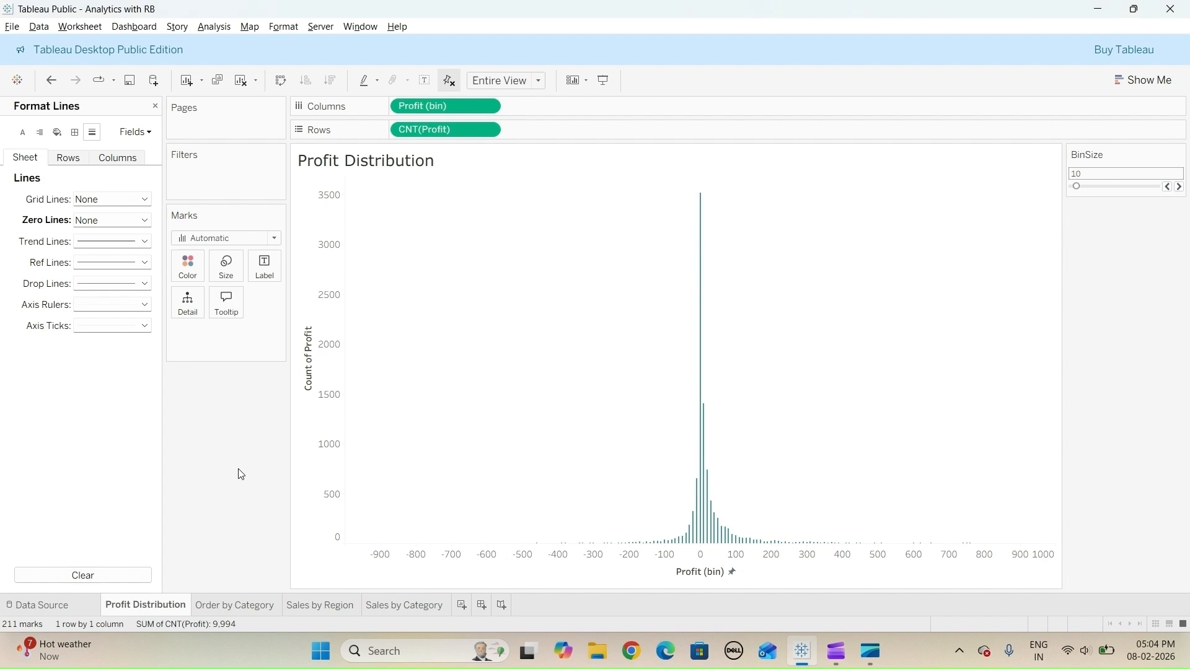
- Review the category slices on the Order by Category pie sheet, and return to the Profit Distribution histogram to inspect its bars
{"action": "left_click", "coordinate": [251, 606]}
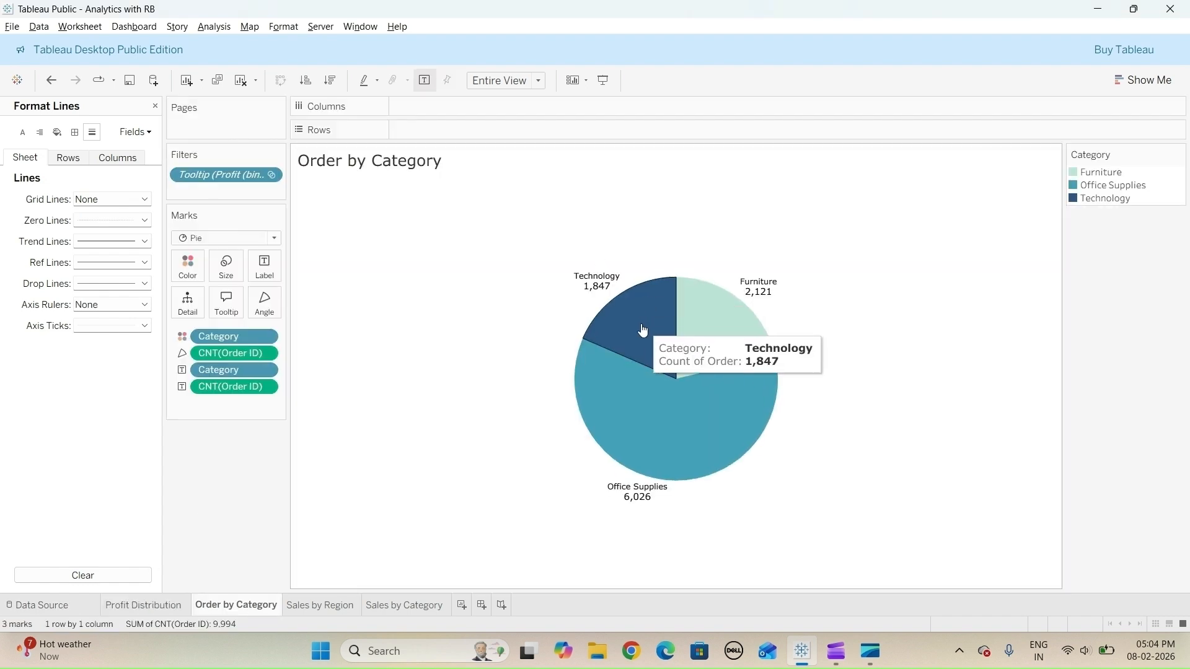
{"action": "mouse_move", "coordinate": [696, 443]}
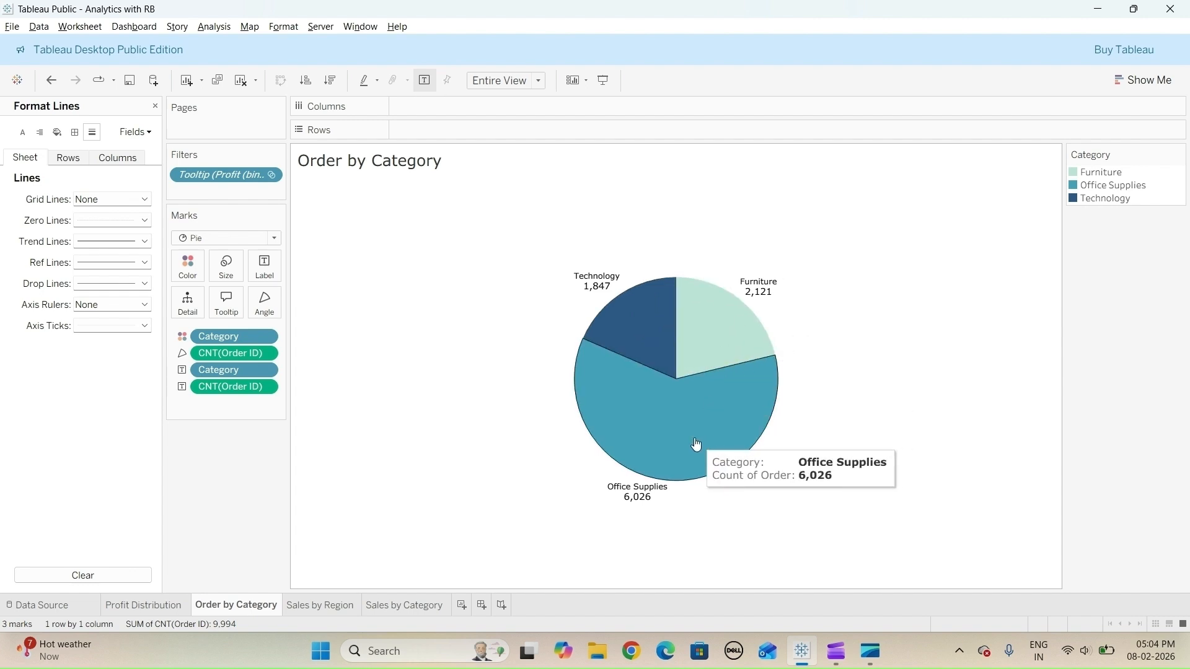
{"action": "mouse_move", "coordinate": [647, 340]}
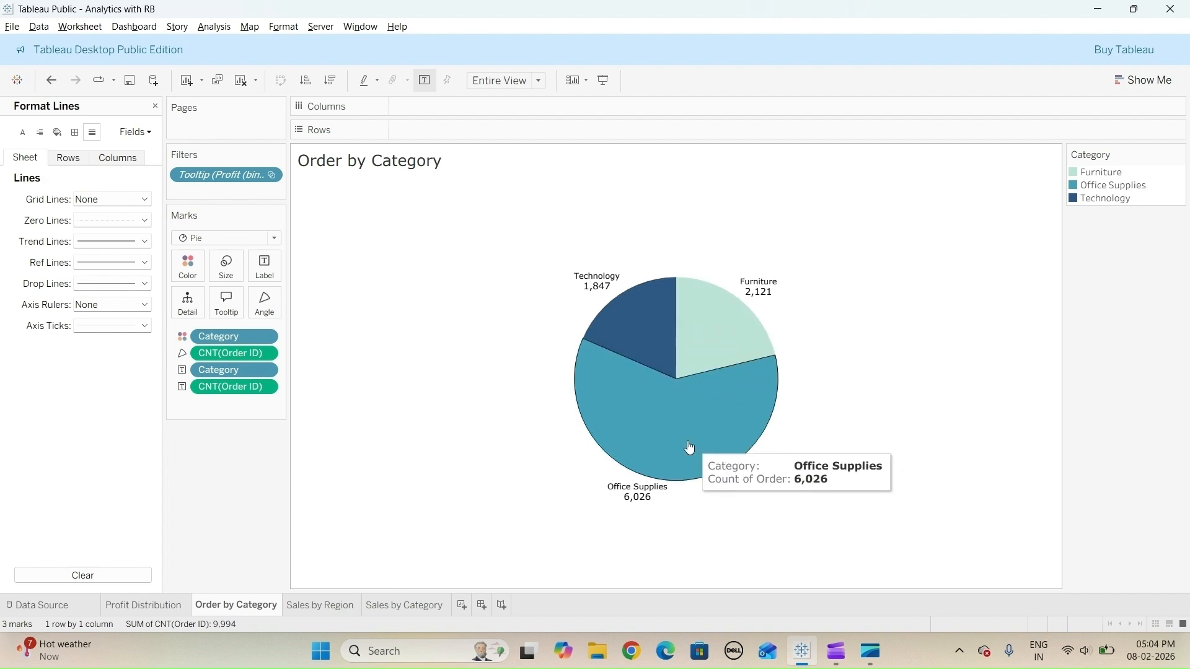
{"action": "left_click", "coordinate": [171, 610]}
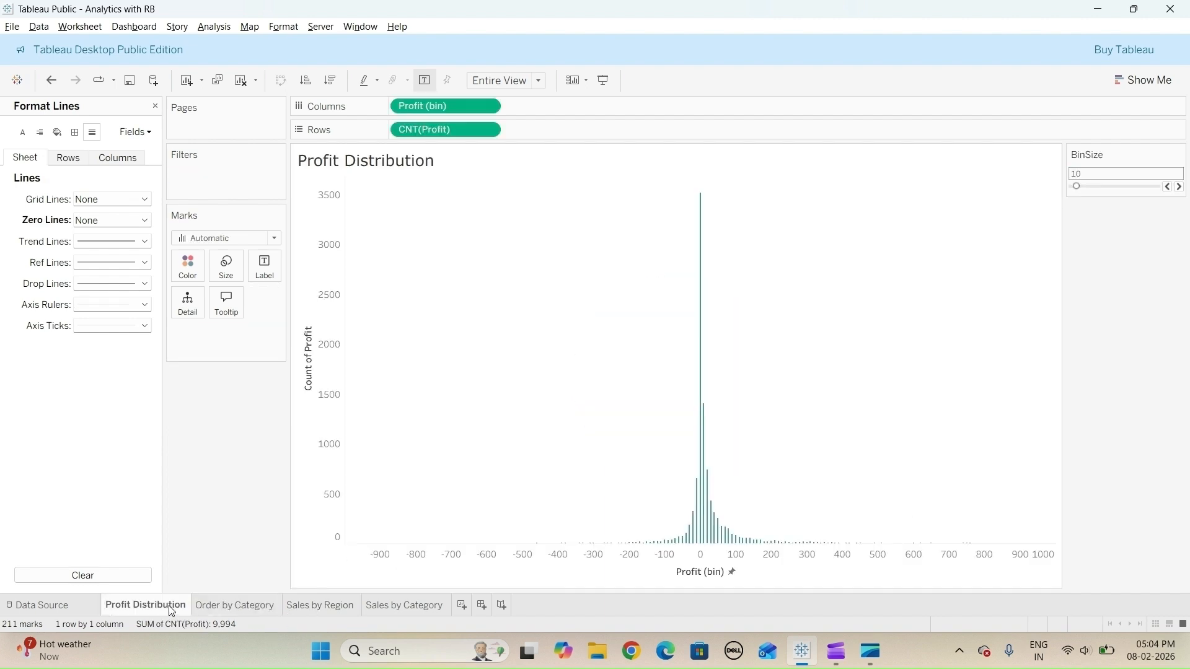
{"action": "mouse_move", "coordinate": [700, 361]}
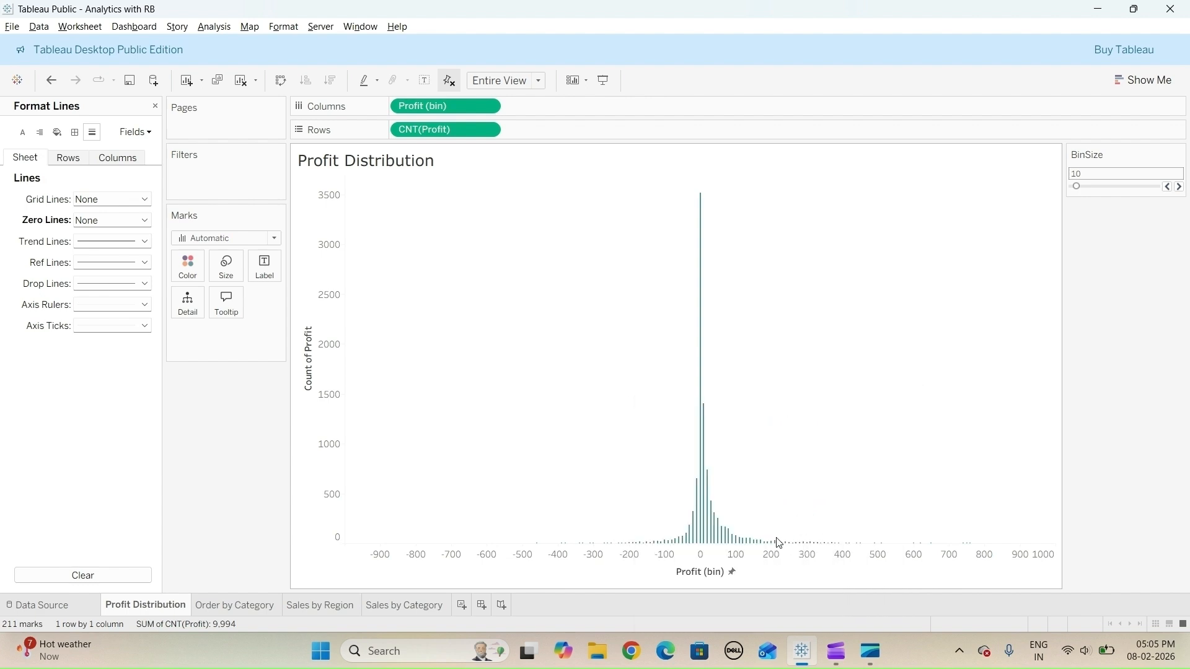
{"action": "mouse_move", "coordinate": [778, 541]}
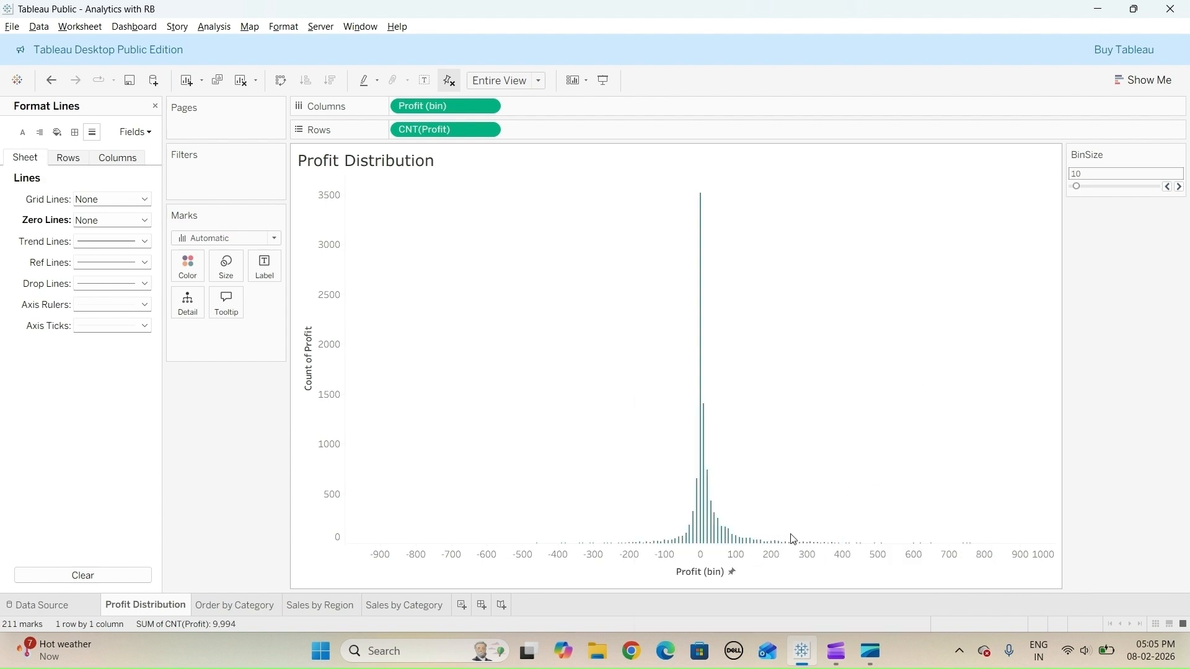